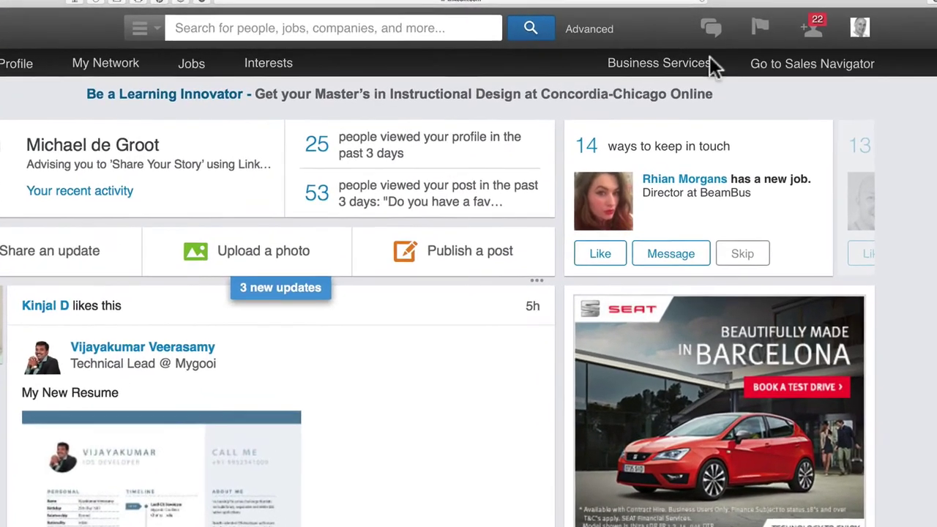
Open Privacy & Settings from the profile avatar menu and browse the Account Basics section.
{"action": "mouse_move", "coordinate": [843, 33]}
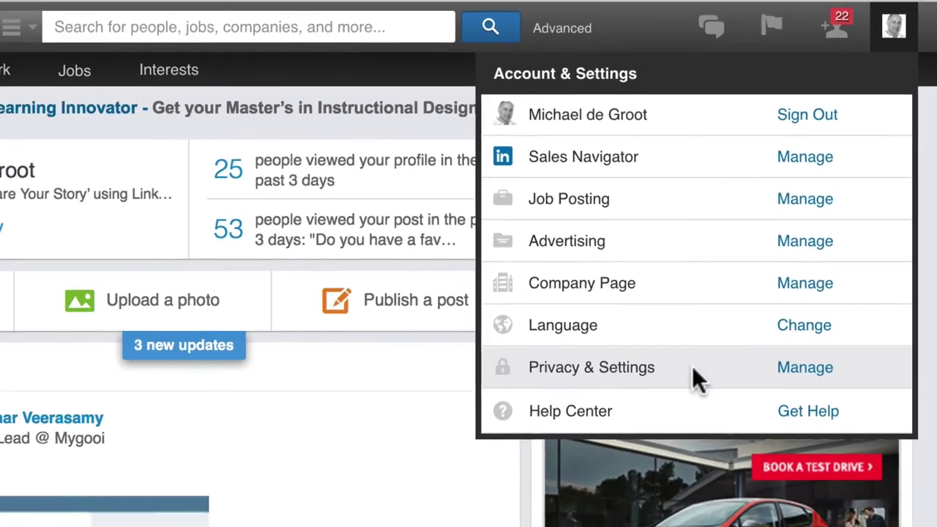
{"action": "left_click", "coordinate": [691, 394]}
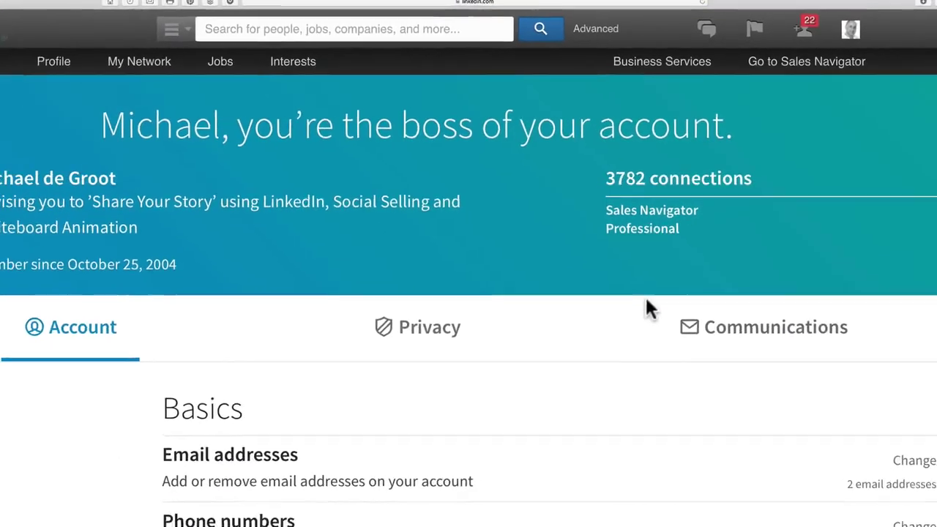
{"action": "scroll", "coordinate": [655, 272], "scroll_direction": "down", "scroll_amount": 2}
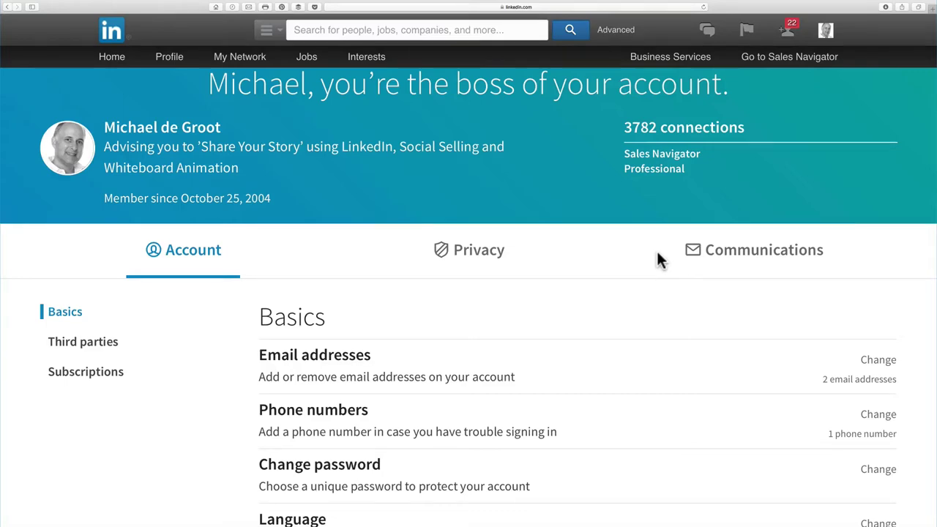
{"action": "scroll", "coordinate": [659, 260], "scroll_direction": "down", "scroll_amount": 3}
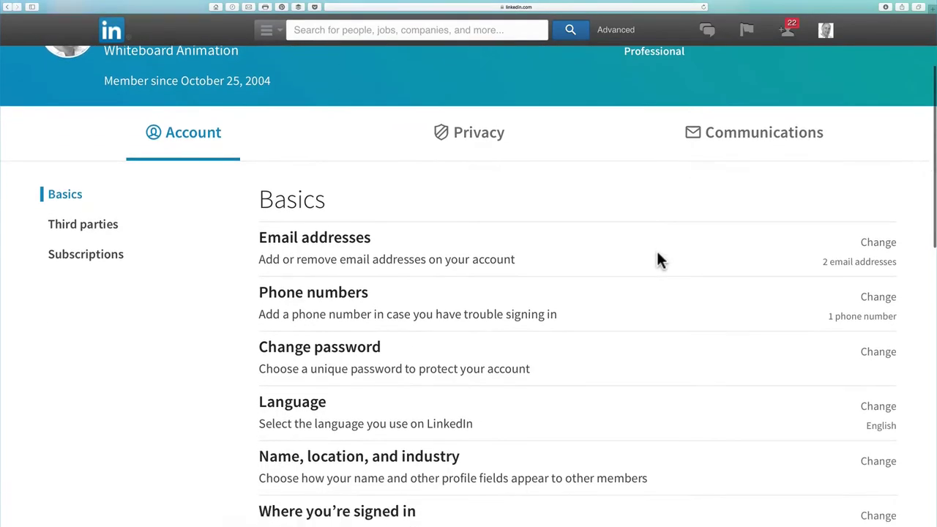
{"action": "scroll", "coordinate": [657, 260], "scroll_direction": "down", "scroll_amount": 1}
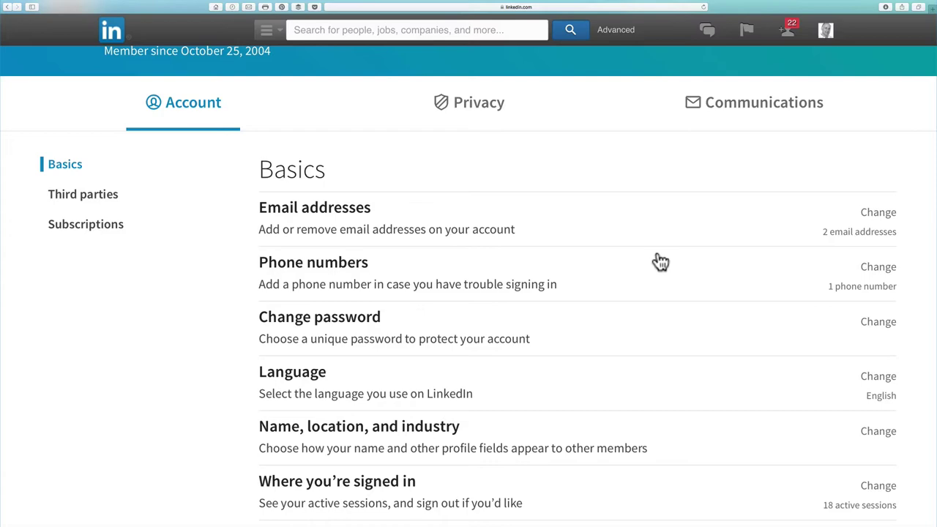
{"action": "scroll", "coordinate": [659, 262], "scroll_direction": "up", "scroll_amount": 5}
{"action": "scroll", "coordinate": [659, 261], "scroll_direction": "down", "scroll_amount": 5}
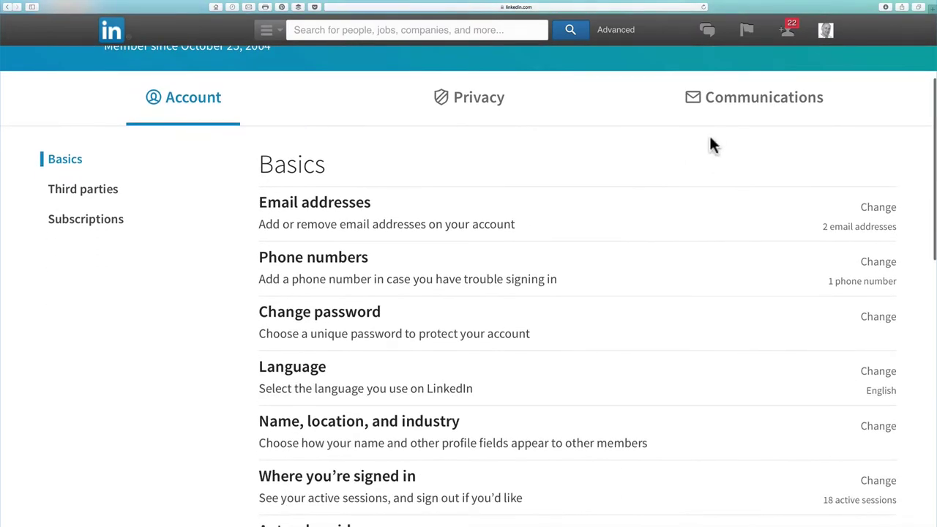
Open Communications > Email frequency and review the categories, with only Invitations switched on.
{"action": "left_click", "coordinate": [714, 106]}
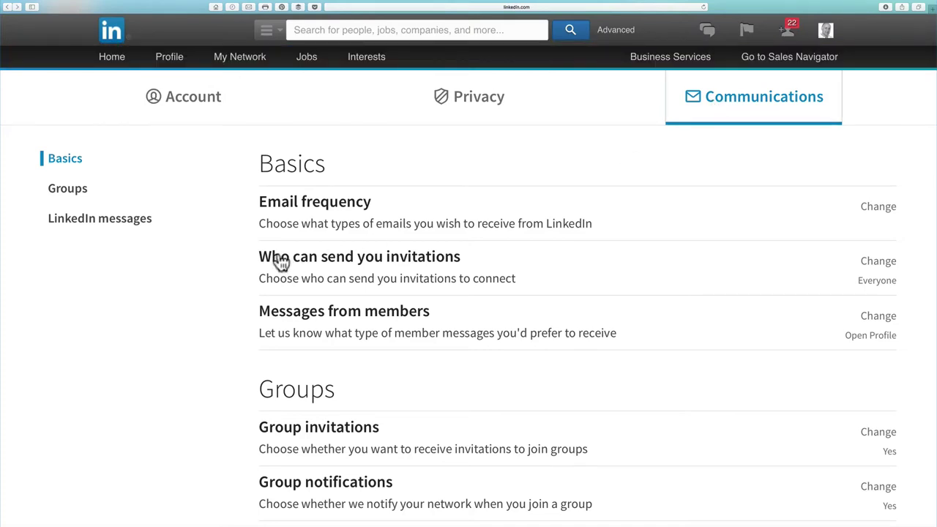
{"action": "left_click", "coordinate": [321, 207]}
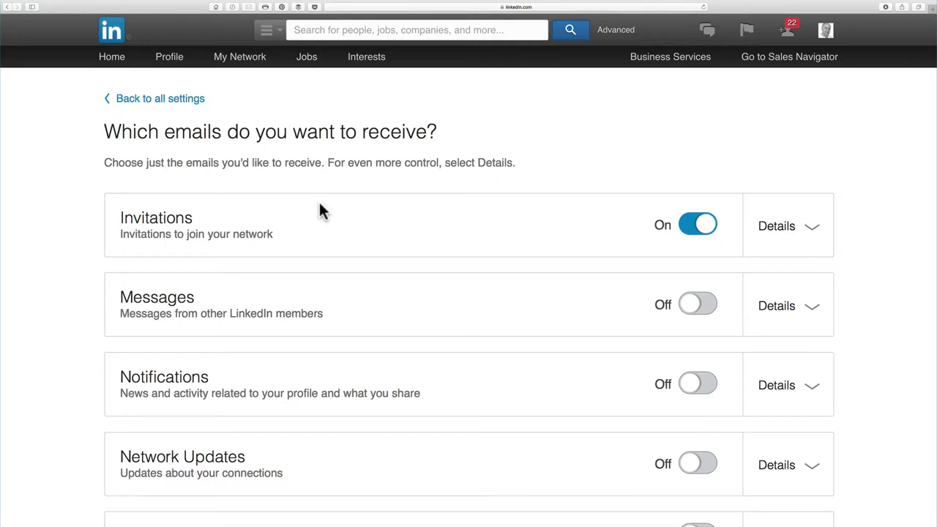
{"action": "scroll", "coordinate": [320, 211], "scroll_direction": "down", "scroll_amount": 5}
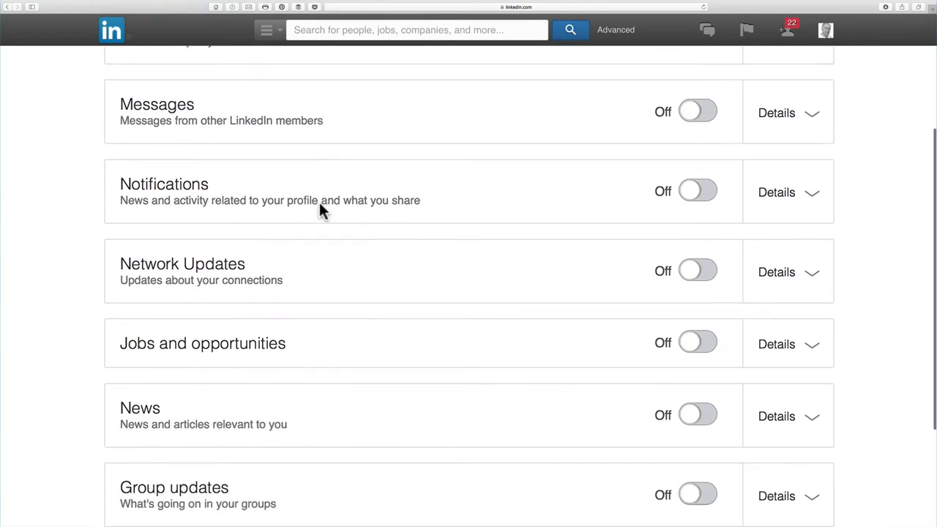
{"action": "scroll", "coordinate": [320, 203], "scroll_direction": "down", "scroll_amount": 5}
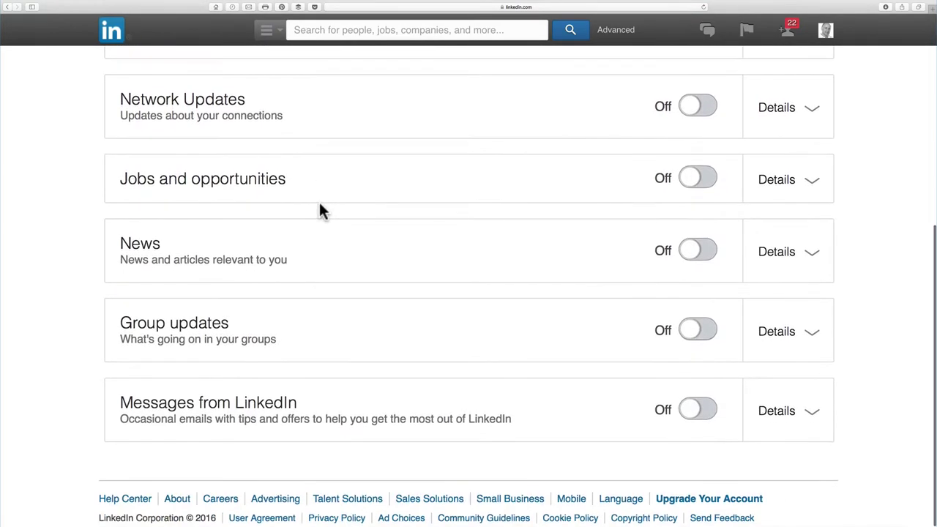
{"action": "scroll", "coordinate": [320, 211], "scroll_direction": "up", "scroll_amount": 5}
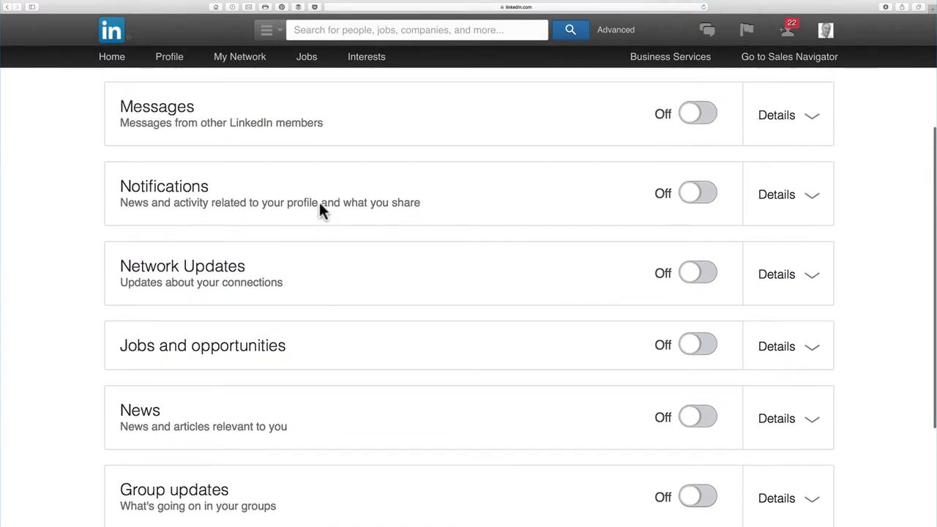
{"action": "scroll", "coordinate": [320, 207], "scroll_direction": "up", "scroll_amount": 4}
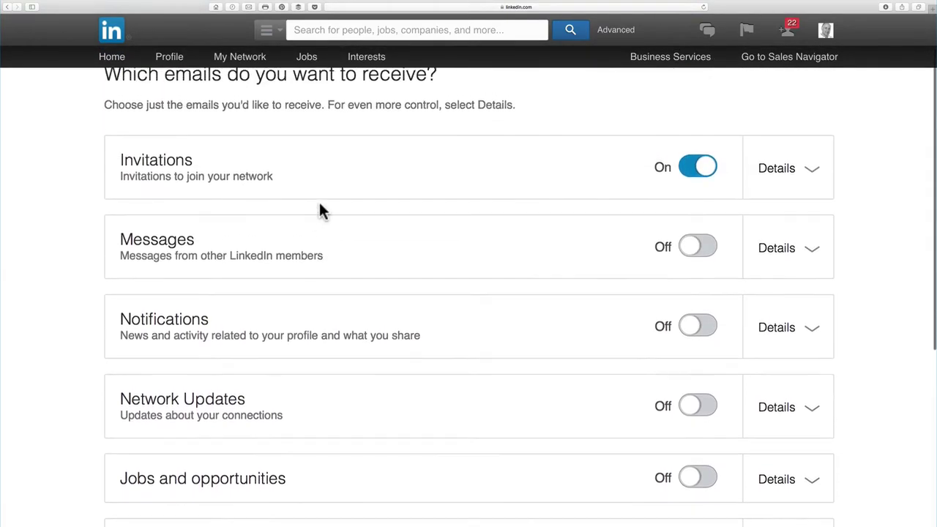
{"action": "scroll", "coordinate": [320, 211], "scroll_direction": "up", "scroll_amount": 1}
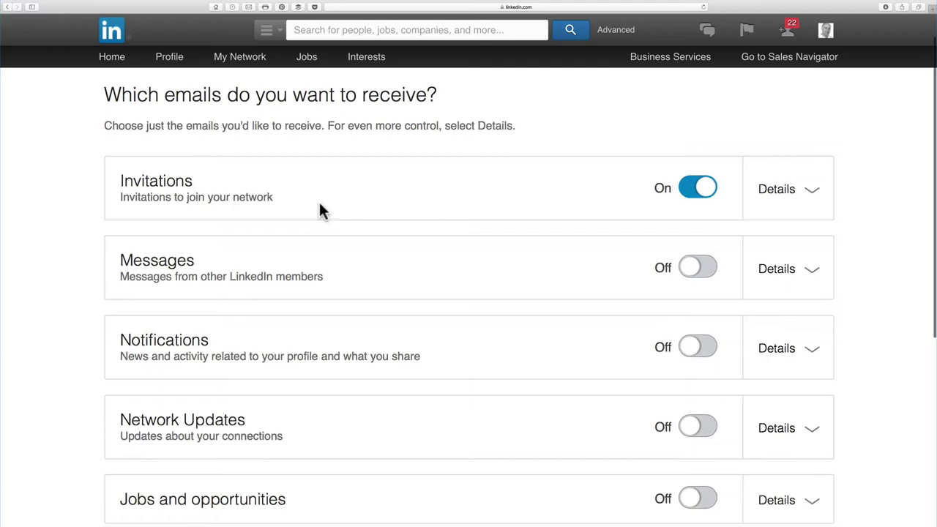
Expand Invitations details: connect and group invitations Recommended, accepted invitations as Individual Emails.
{"action": "left_click", "coordinate": [795, 202]}
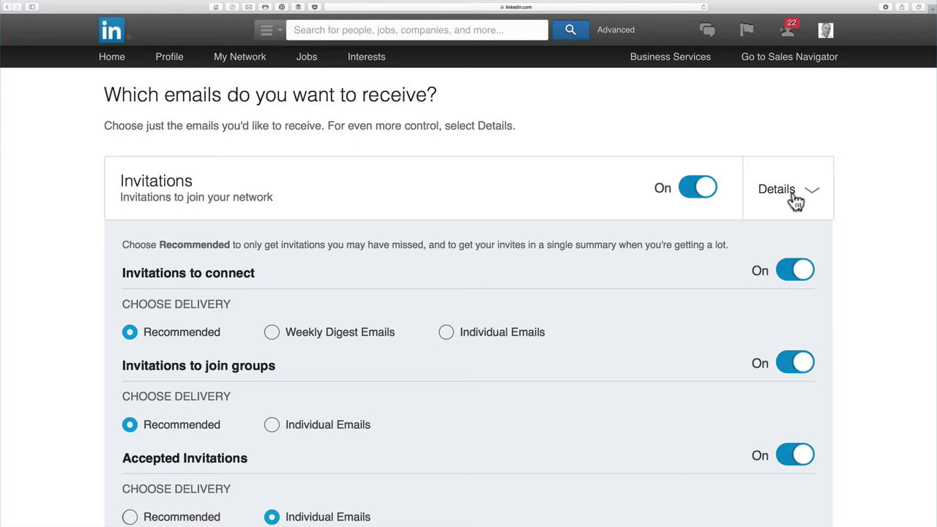
{"action": "scroll", "coordinate": [872, 232], "scroll_direction": "down", "scroll_amount": 2}
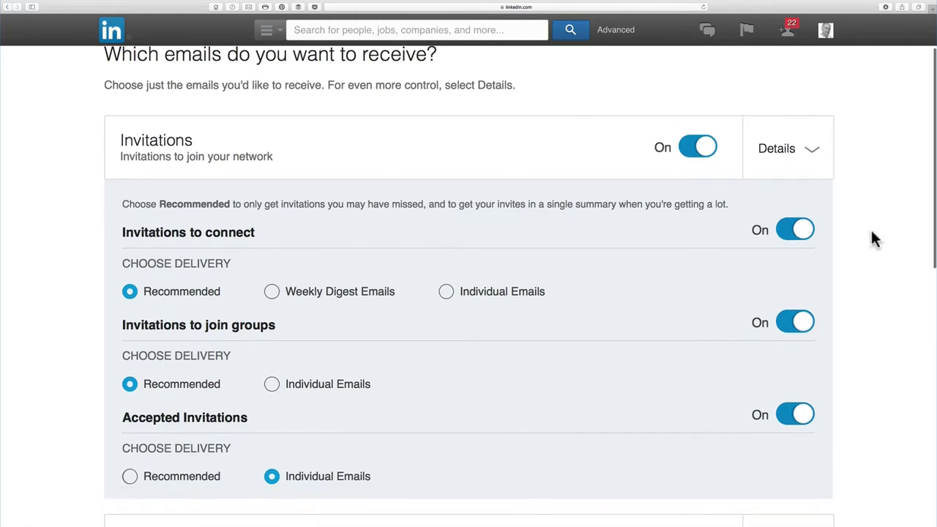
{"action": "scroll", "coordinate": [872, 233], "scroll_direction": "down", "scroll_amount": 2}
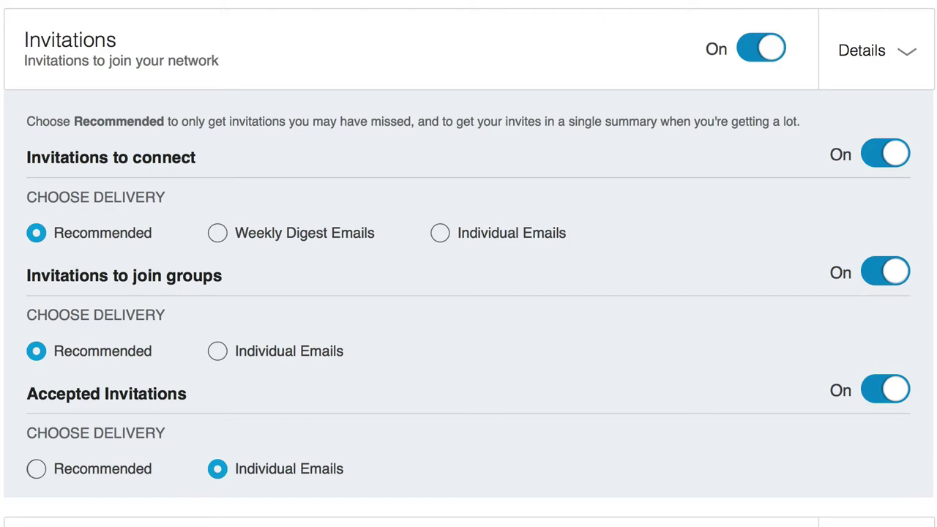
{"action": "scroll", "coordinate": [469, 264], "scroll_direction": "down", "scroll_amount": 3}
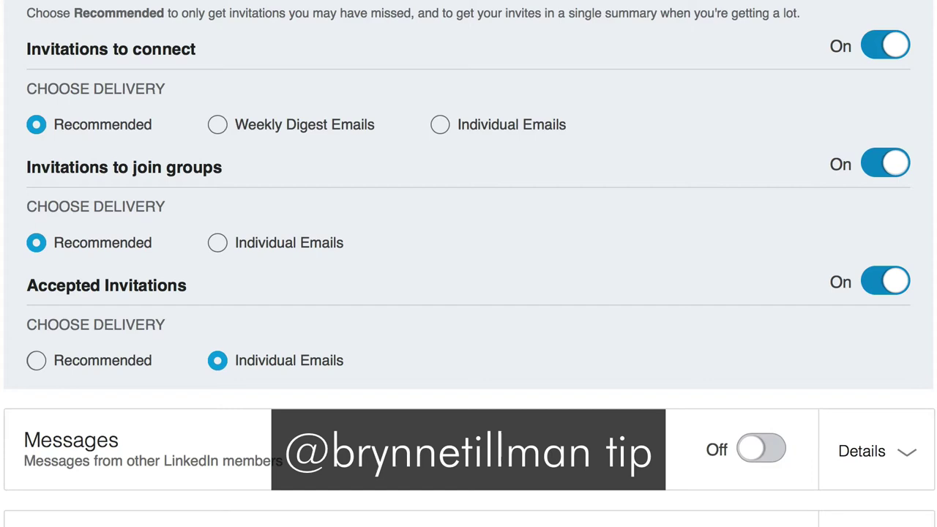
{"action": "scroll", "coordinate": [468, 264], "scroll_direction": "up", "scroll_amount": 3}
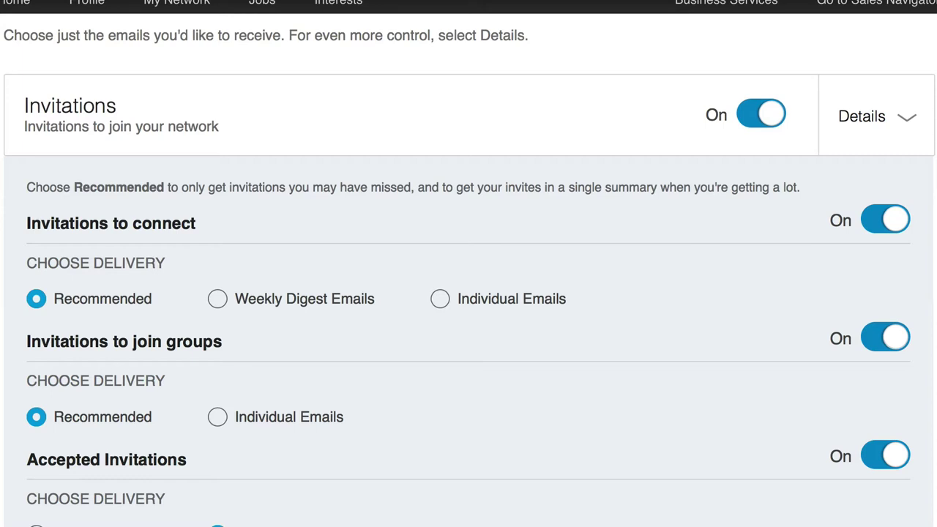
Collapse the Invitations delivery options.
{"action": "left_click", "coordinate": [894, 137]}
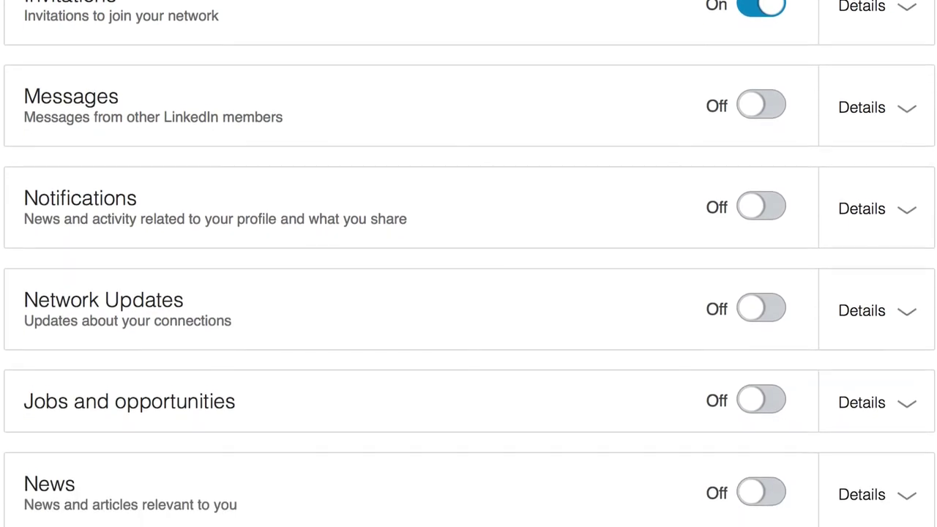
{"action": "scroll", "coordinate": [469, 264], "scroll_direction": "down", "scroll_amount": 4}
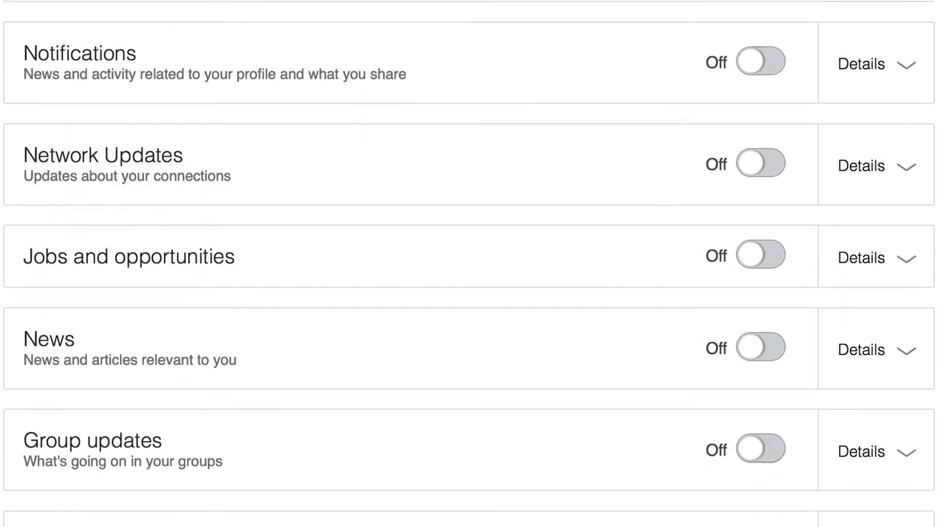
{"action": "scroll", "coordinate": [469, 263], "scroll_direction": "up", "scroll_amount": 3}
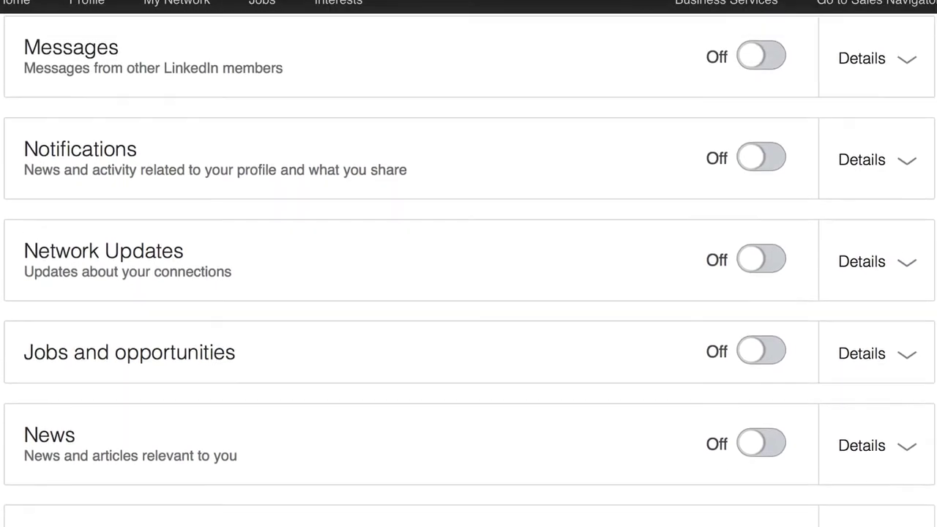
{"action": "scroll", "coordinate": [469, 263], "scroll_direction": "up", "scroll_amount": 4}
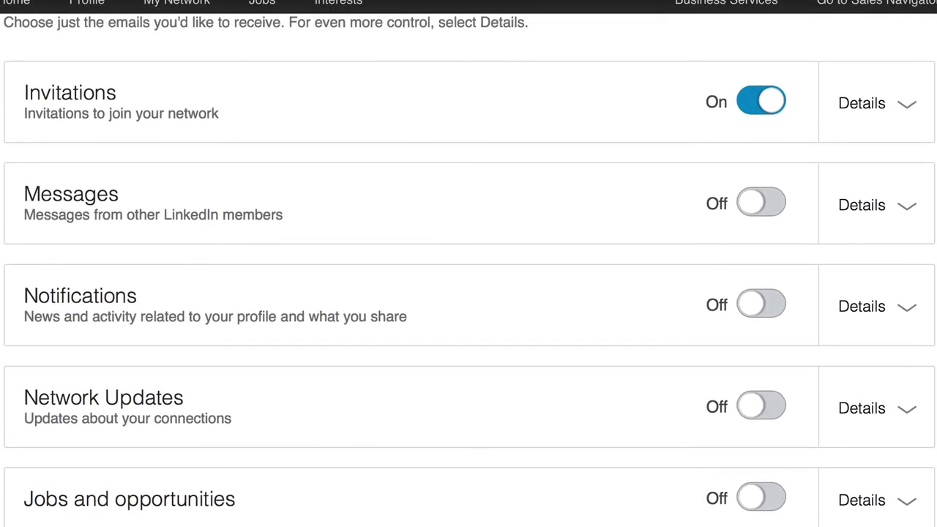
Expand Messages details, showing connection messages, InMails, introductions and profiles all off.
{"action": "left_click", "coordinate": [893, 213]}
{"action": "scroll", "coordinate": [929, 278], "scroll_direction": "down", "scroll_amount": 3}
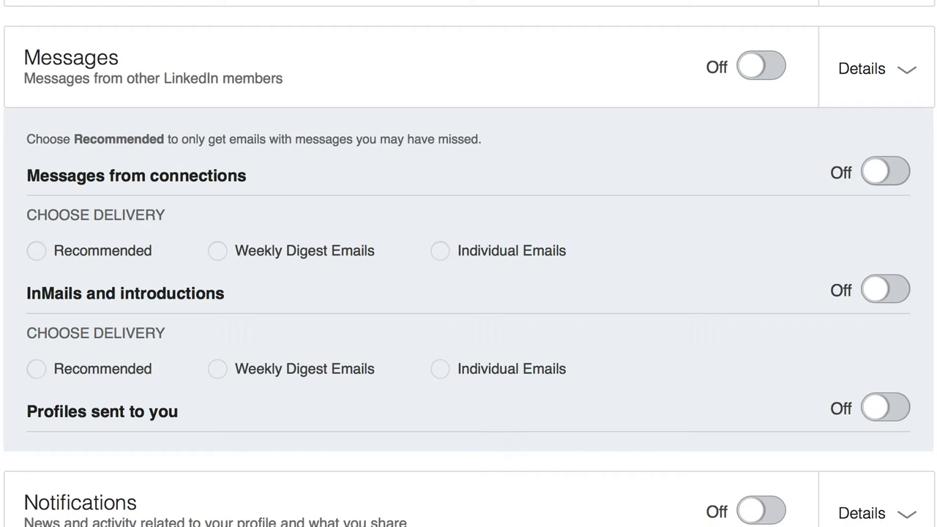
{"action": "scroll", "coordinate": [469, 264], "scroll_direction": "down", "scroll_amount": 2}
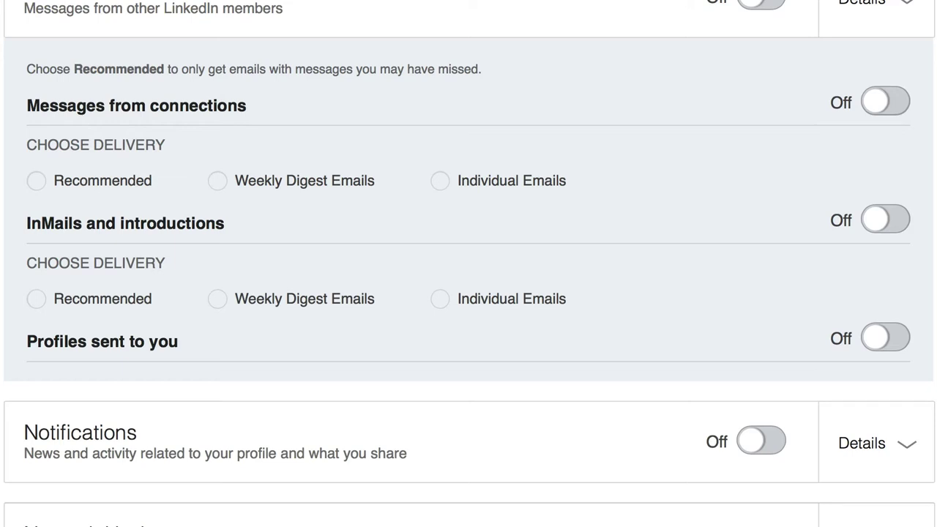
{"action": "scroll", "coordinate": [904, 158], "scroll_direction": "up", "scroll_amount": 3}
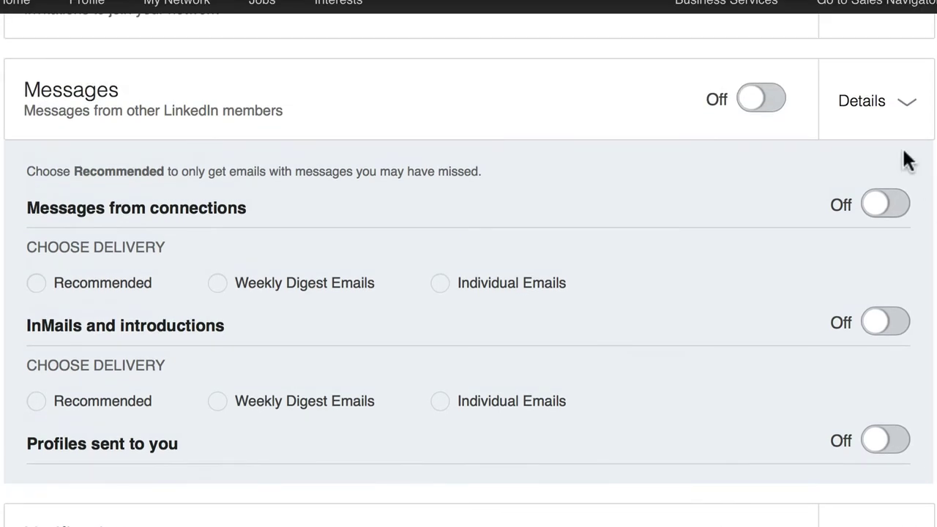
{"action": "left_click", "coordinate": [897, 114]}
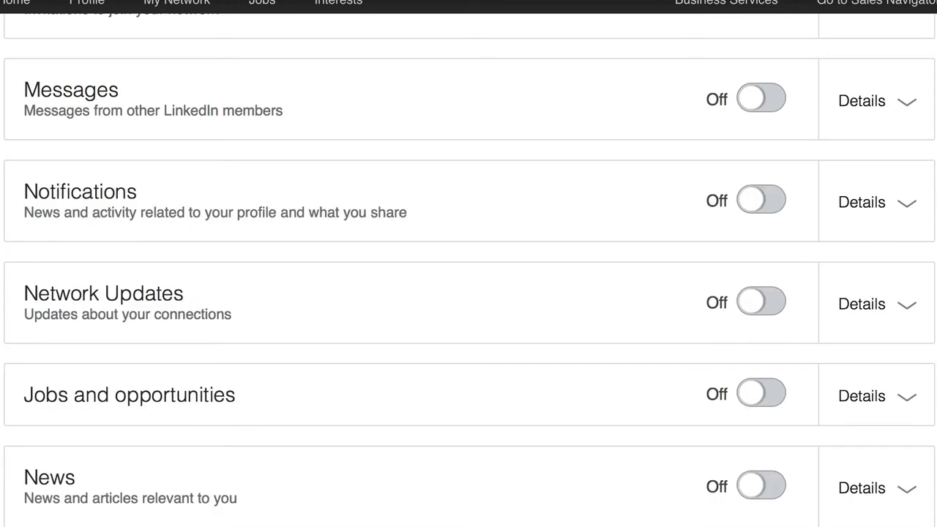
{"action": "scroll", "coordinate": [468, 276], "scroll_direction": "down", "scroll_amount": 2}
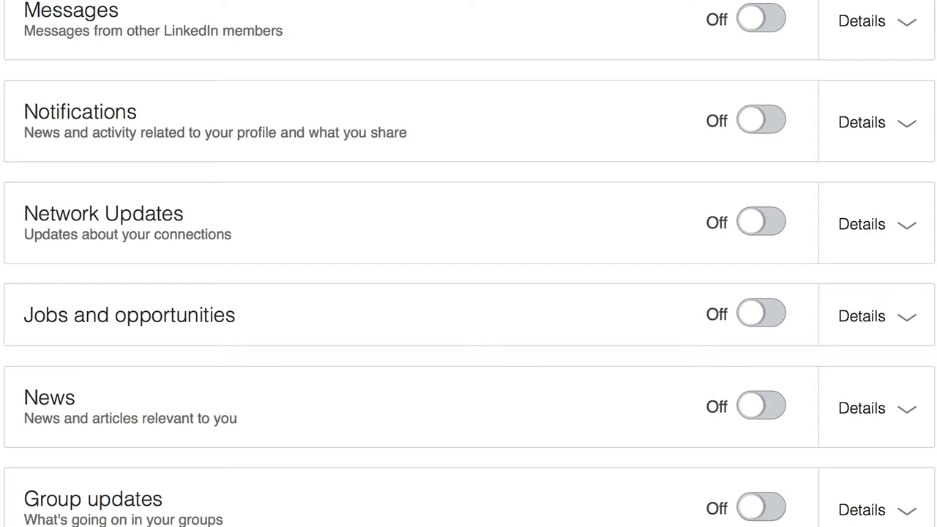
{"action": "left_click", "coordinate": [885, 137]}
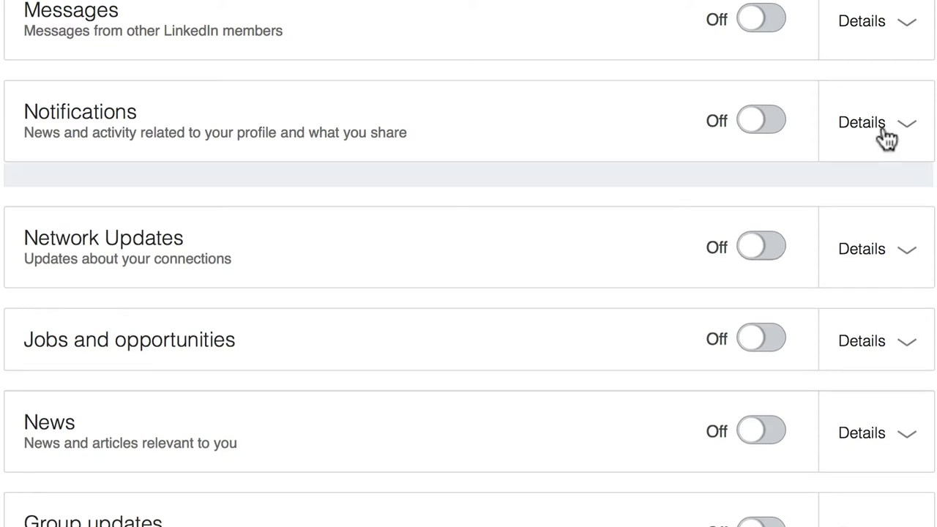
{"action": "scroll", "coordinate": [926, 218], "scroll_direction": "down", "scroll_amount": 3}
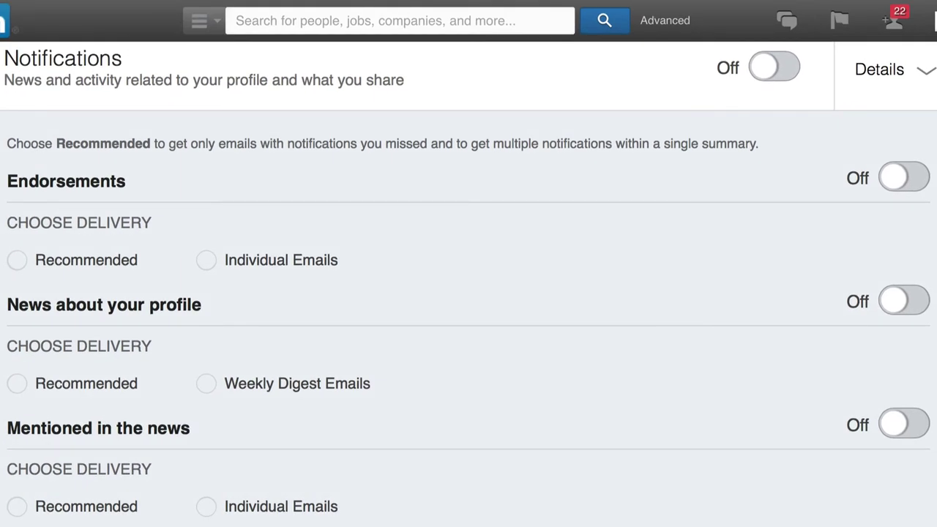
{"action": "left_click", "coordinate": [838, 22]}
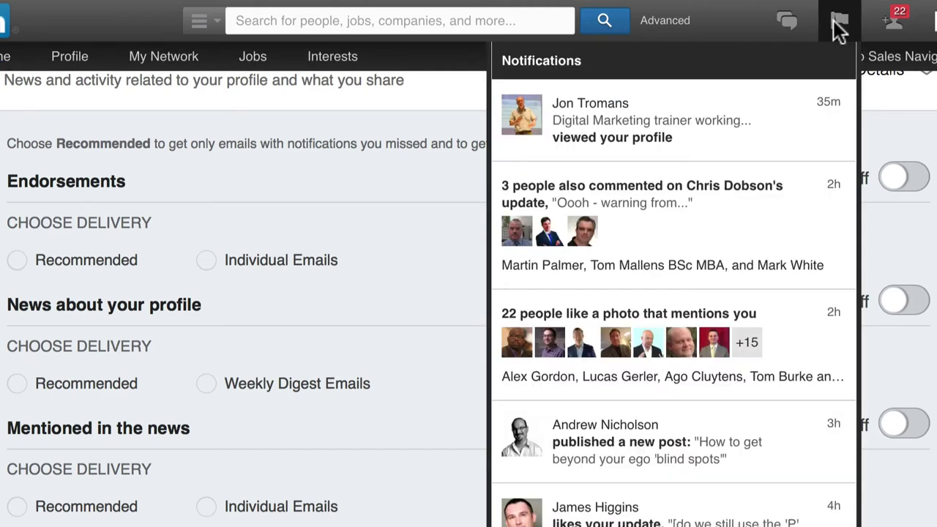
{"action": "left_click", "coordinate": [838, 23]}
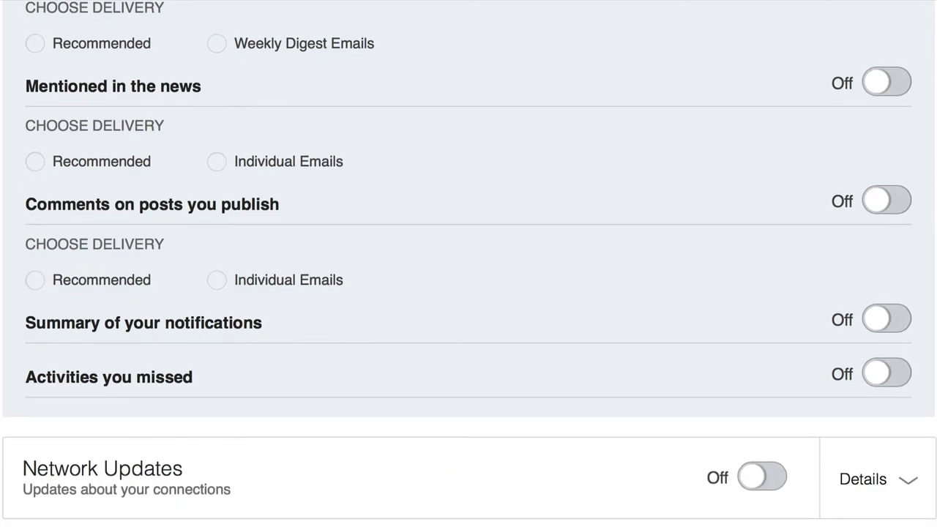
{"action": "scroll", "coordinate": [469, 278], "scroll_direction": "up", "scroll_amount": 6}
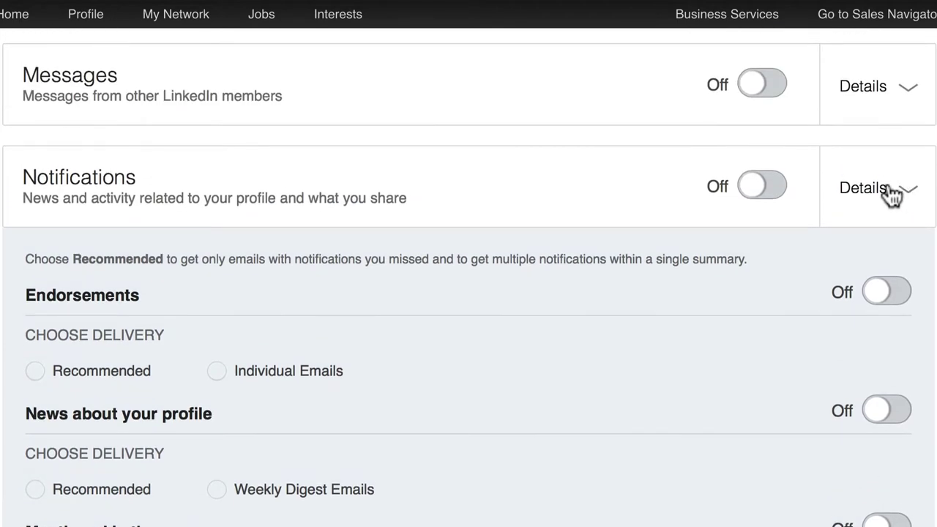
Collapse the Notifications email details.
{"action": "left_click", "coordinate": [892, 195]}
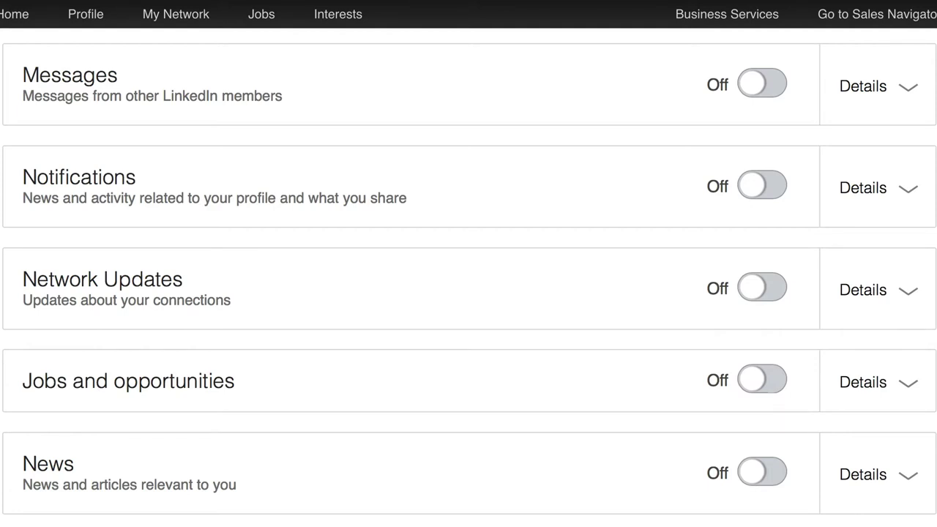
{"action": "scroll", "coordinate": [468, 277], "scroll_direction": "down", "scroll_amount": 1}
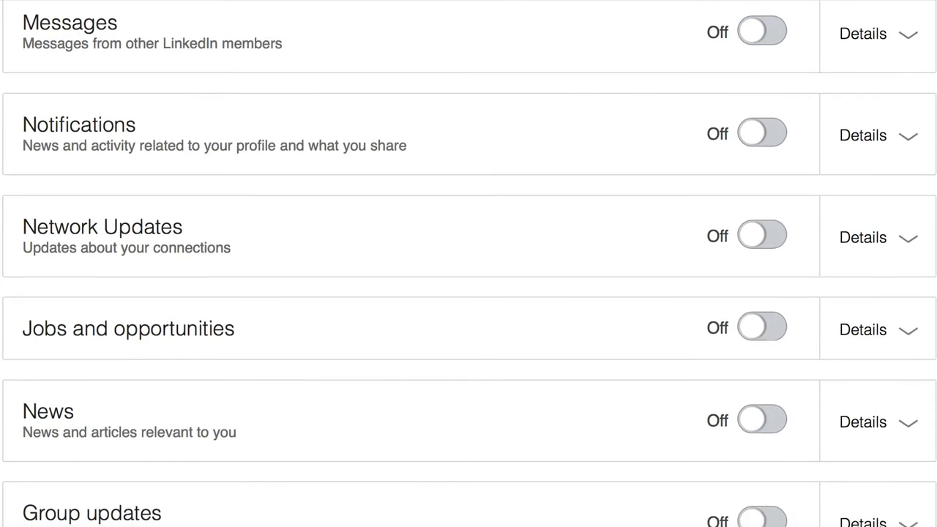
{"action": "scroll", "coordinate": [469, 263], "scroll_direction": "down", "scroll_amount": 1}
{"action": "scroll", "coordinate": [468, 264], "scroll_direction": "down", "scroll_amount": 2}
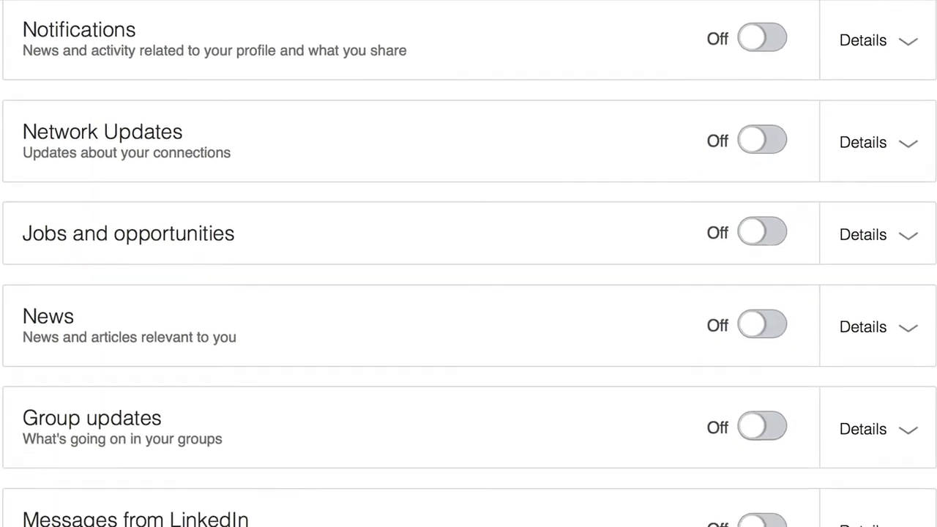
Expand Network Updates, showing updates, connections in the news and suggestions all off.
{"action": "left_click", "coordinate": [892, 156]}
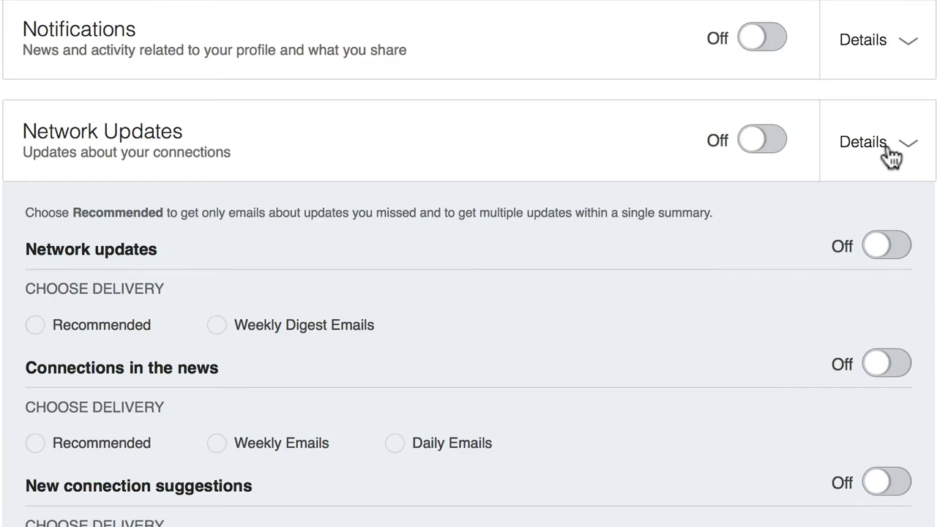
{"action": "scroll", "coordinate": [468, 264], "scroll_direction": "down", "scroll_amount": 2}
{"action": "scroll", "coordinate": [468, 264], "scroll_direction": "down", "scroll_amount": 2}
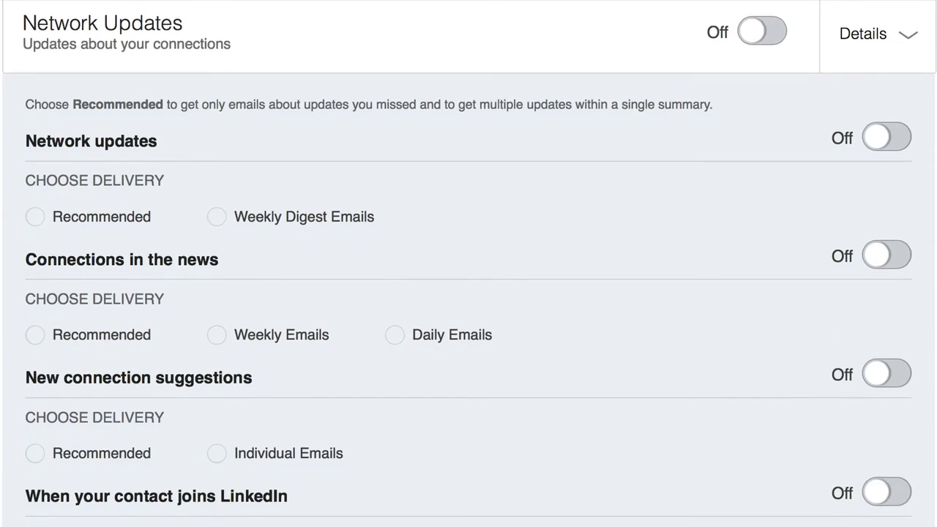
{"action": "scroll", "coordinate": [468, 264], "scroll_direction": "down", "scroll_amount": 1}
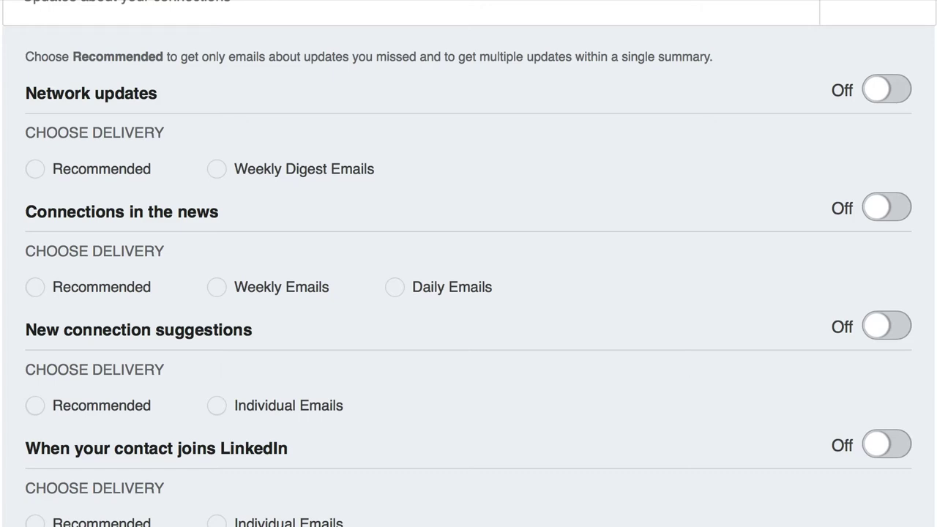
{"action": "scroll", "coordinate": [469, 264], "scroll_direction": "up", "scroll_amount": 3}
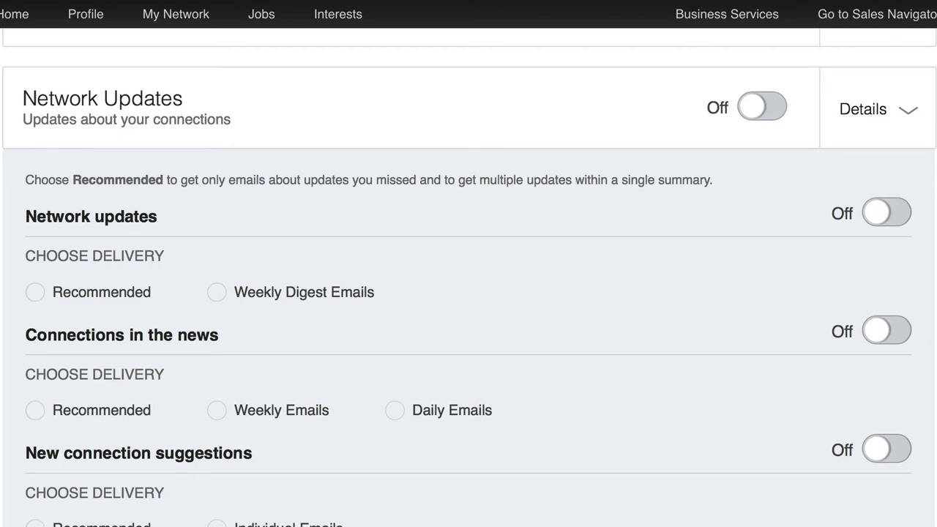
Collapse Network Updates, leaving Jobs, News, Group updates and Messages from LinkedIn listed off.
{"action": "left_click", "coordinate": [895, 123]}
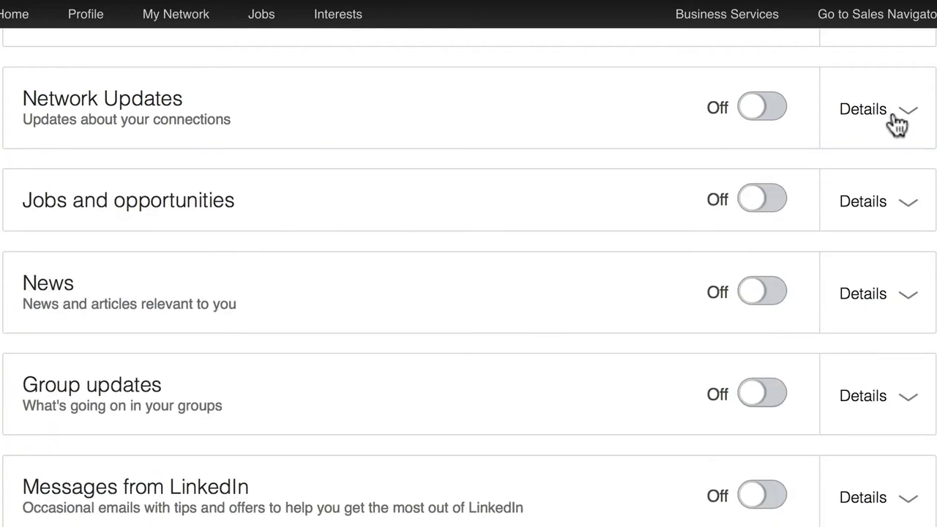
{"action": "scroll", "coordinate": [468, 278], "scroll_direction": "down", "scroll_amount": 1}
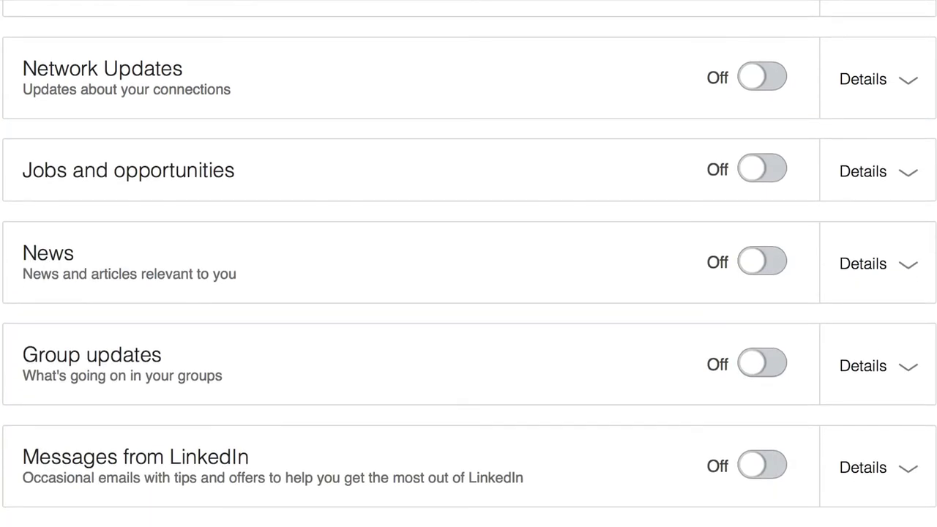
{"action": "scroll", "coordinate": [886, 174], "scroll_direction": "up", "scroll_amount": 1}
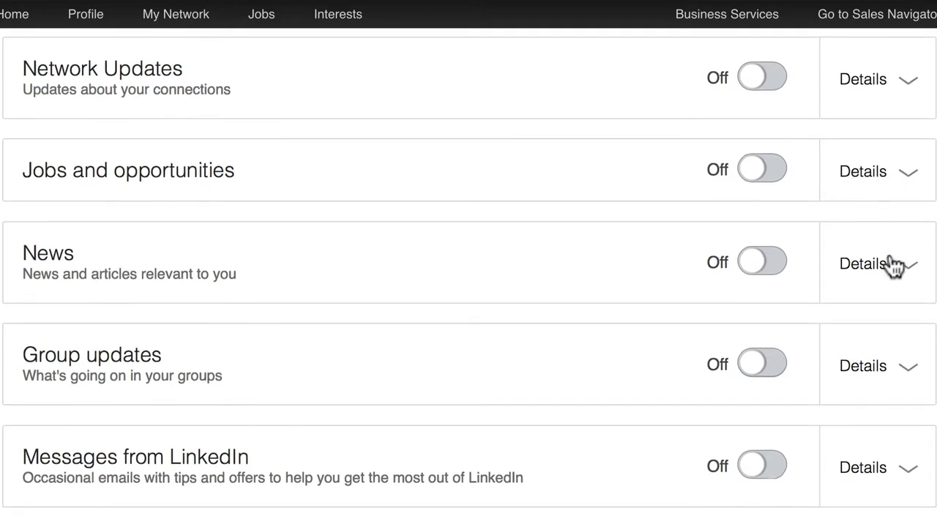
{"action": "left_click", "coordinate": [859, 271]}
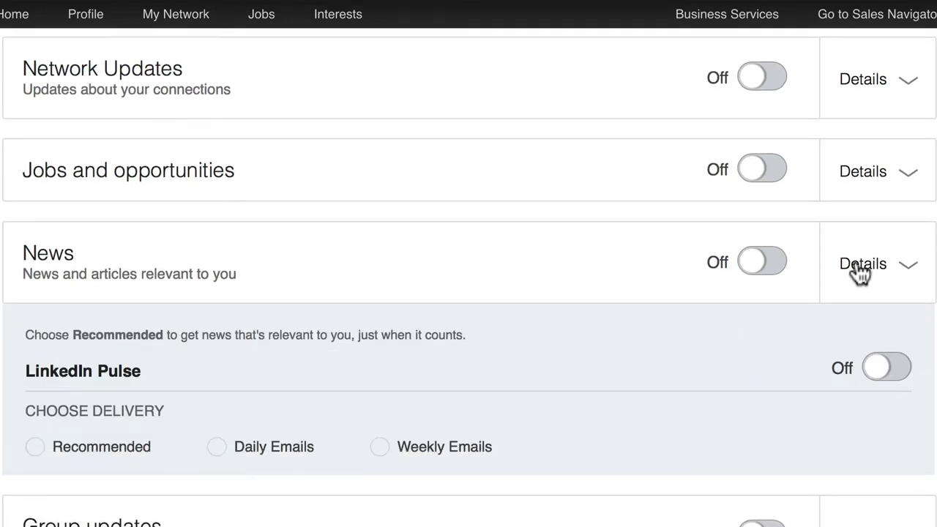
{"action": "scroll", "coordinate": [861, 272], "scroll_direction": "down", "scroll_amount": 3}
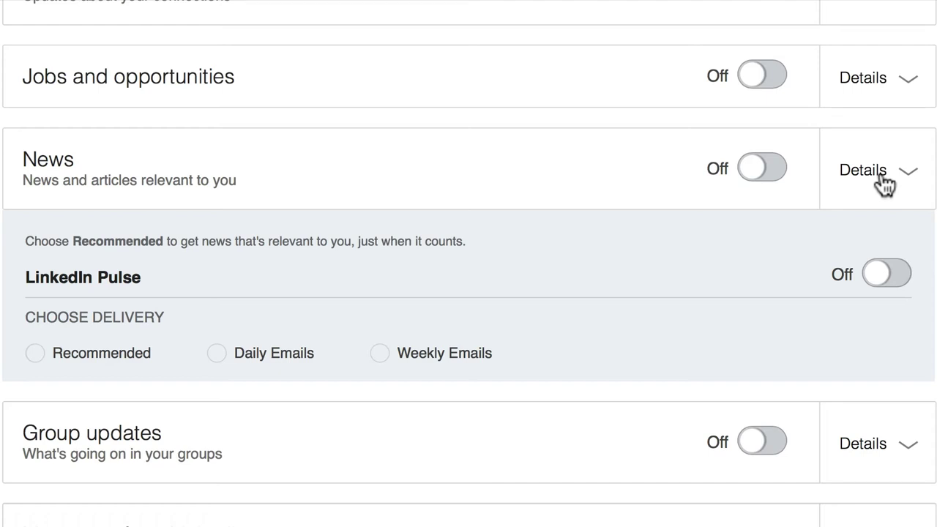
{"action": "left_click", "coordinate": [885, 185]}
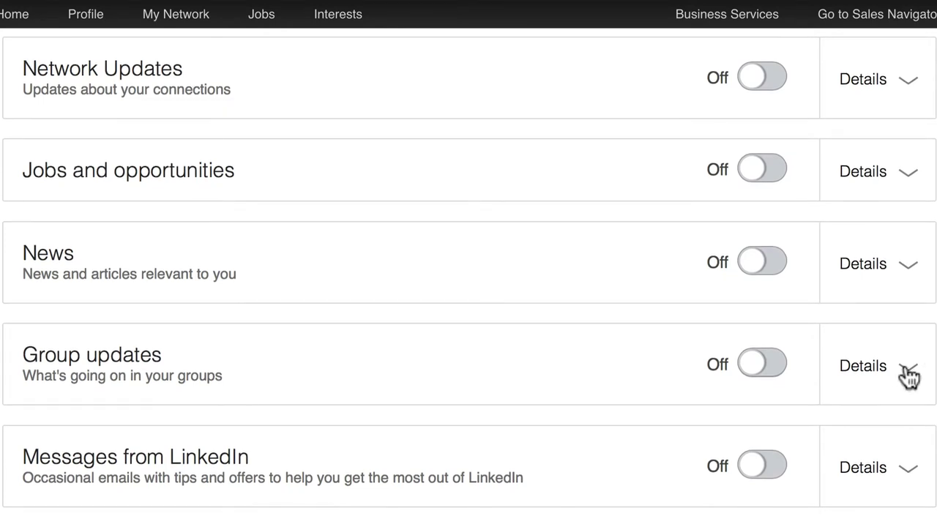
{"action": "left_click", "coordinate": [889, 385]}
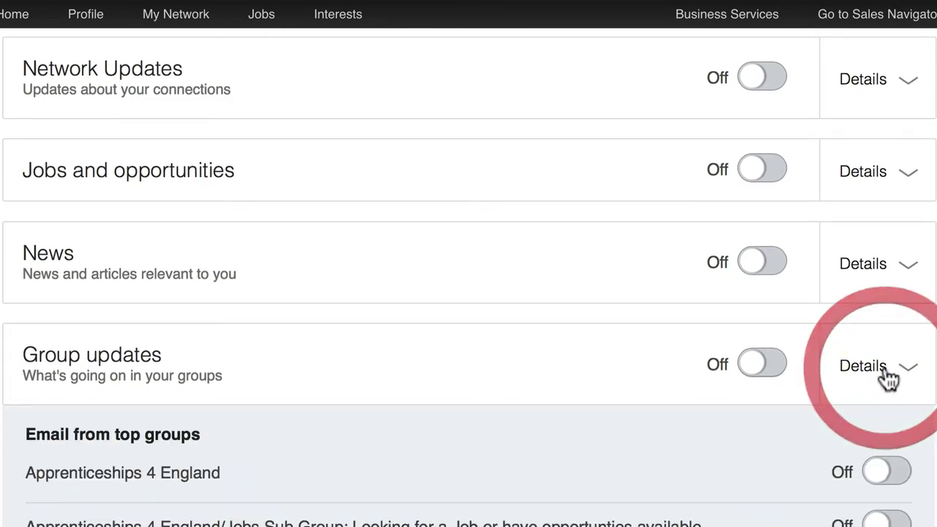
{"action": "scroll", "coordinate": [468, 263], "scroll_direction": "down", "scroll_amount": 3}
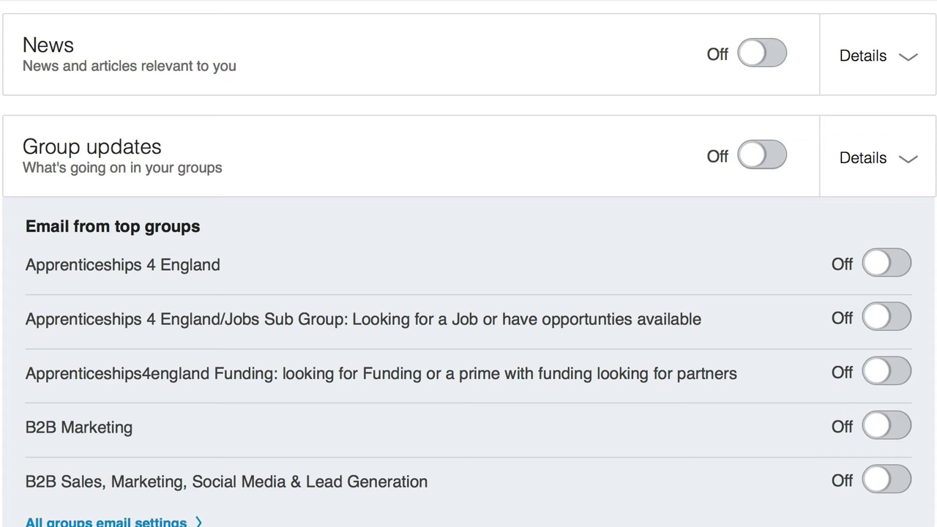
{"action": "left_click", "coordinate": [894, 170]}
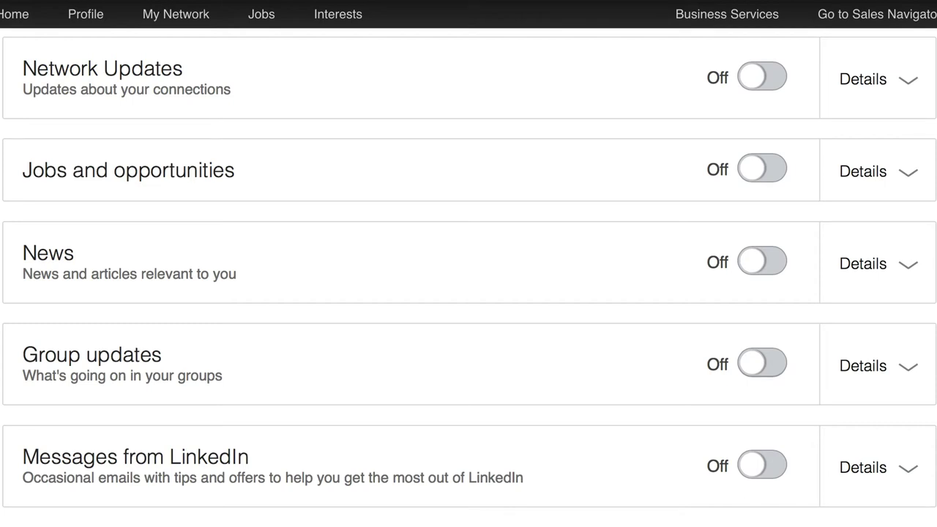
Expand Messages from LinkedIn to confirm tips and offers emails are off.
{"action": "left_click", "coordinate": [897, 470]}
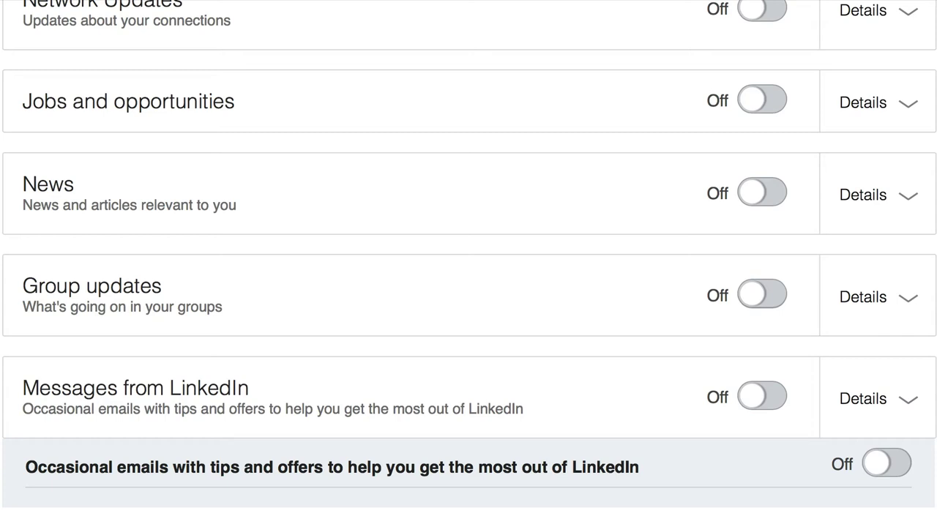
{"action": "scroll", "coordinate": [469, 277], "scroll_direction": "up", "scroll_amount": 6}
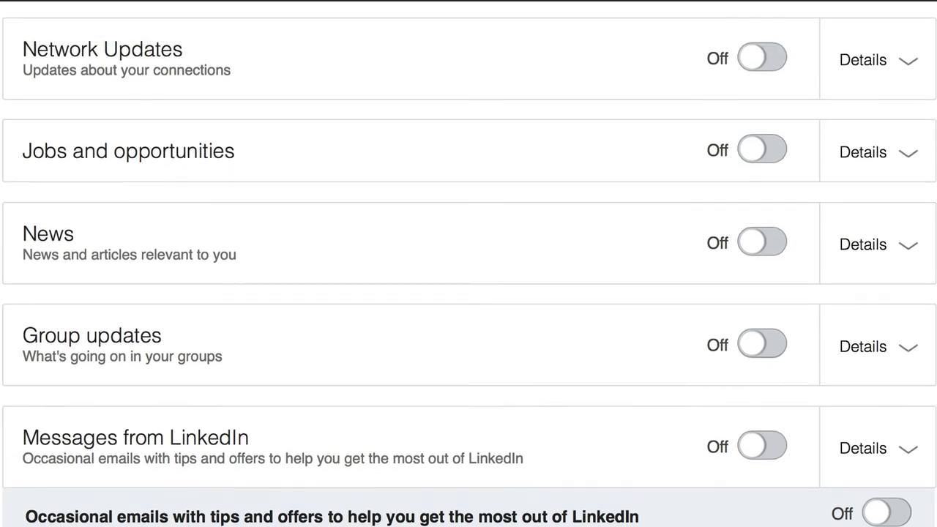
{"action": "scroll", "coordinate": [468, 276], "scroll_direction": "up", "scroll_amount": 1}
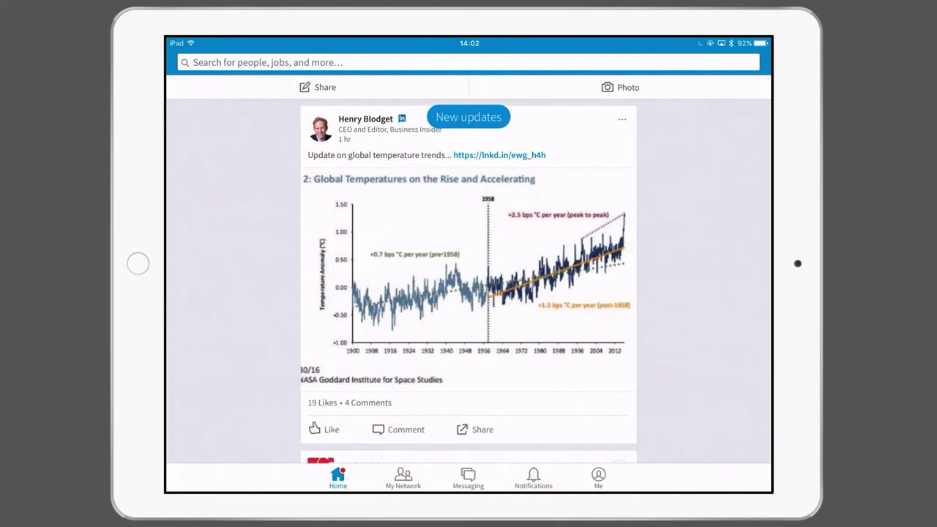
In the iPad app, go to the Me profile, then Settings > Communications.
{"action": "left_click", "coordinate": [599, 478]}
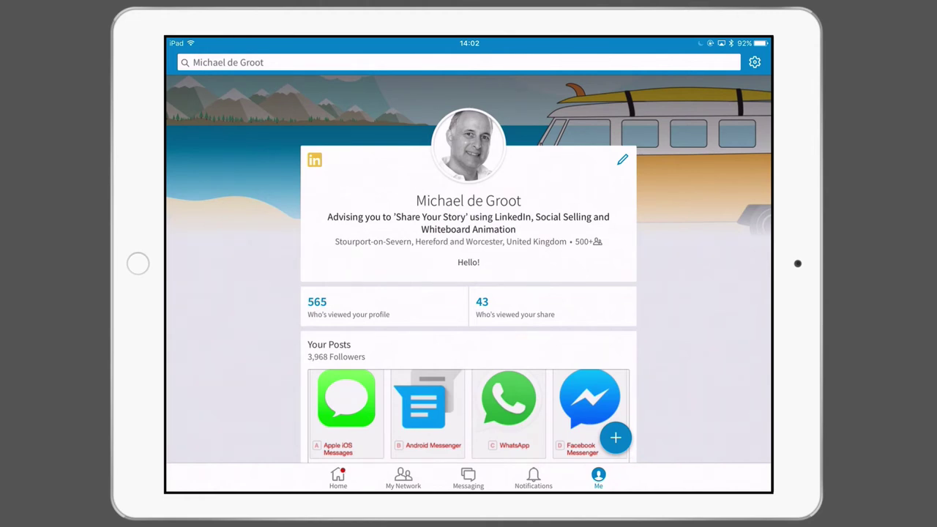
{"action": "left_click", "coordinate": [755, 62]}
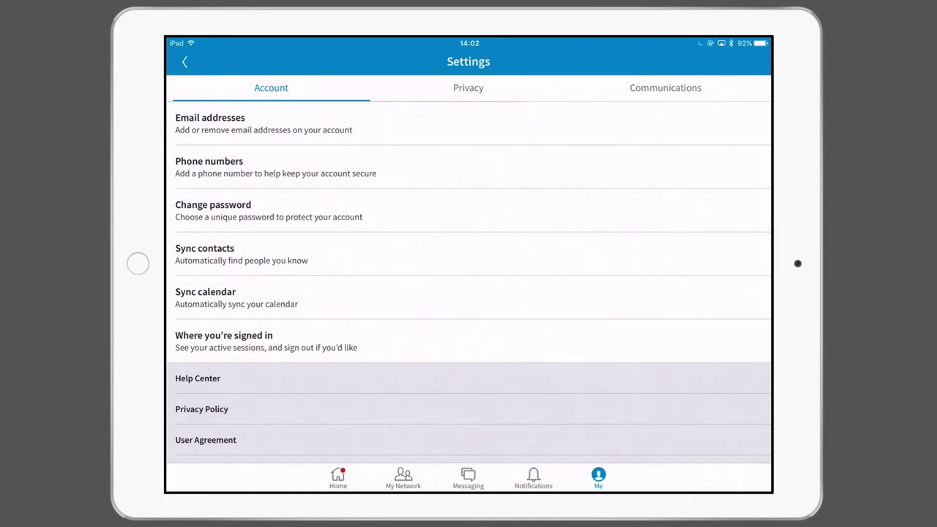
{"action": "left_click", "coordinate": [666, 87]}
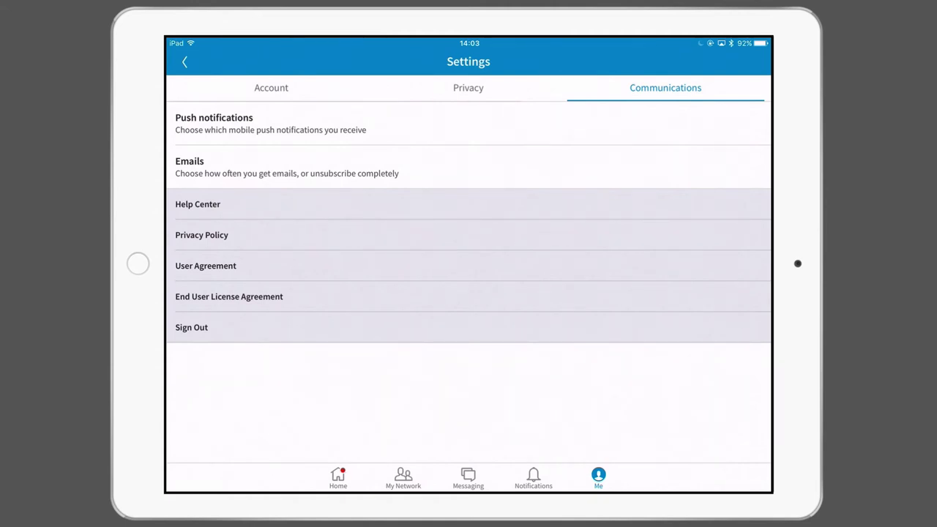
Review the Push notifications settings, all switched on, and return to Communications.
{"action": "left_click", "coordinate": [214, 123]}
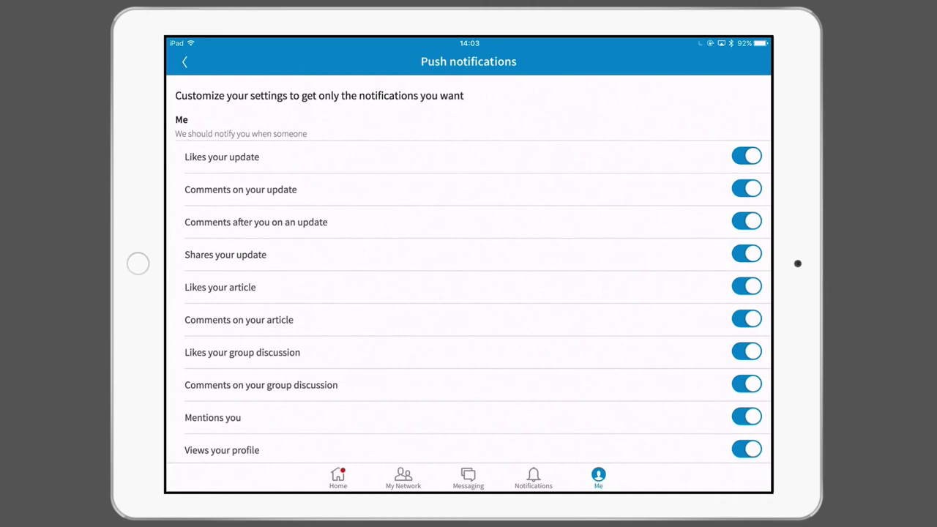
{"action": "scroll", "coordinate": [469, 278], "scroll_direction": "down", "scroll_amount": 5}
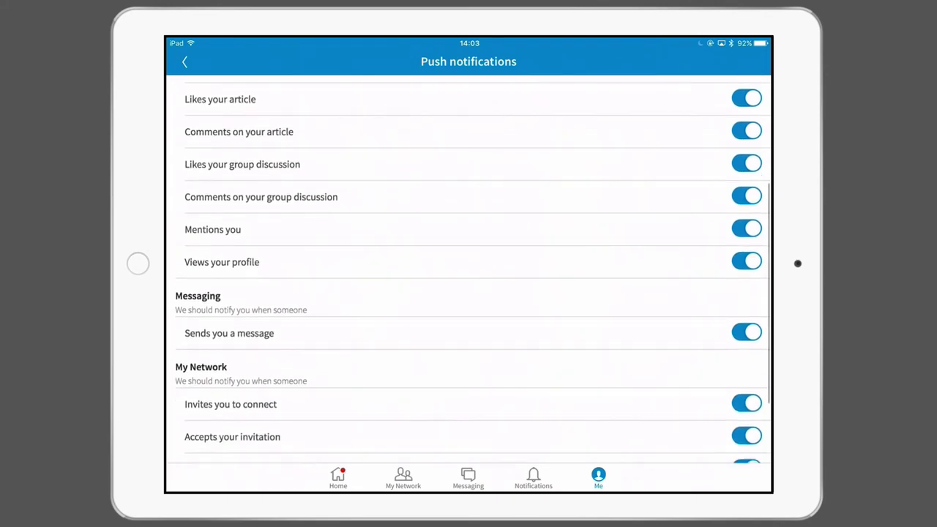
{"action": "scroll", "coordinate": [469, 279], "scroll_direction": "down", "scroll_amount": 3}
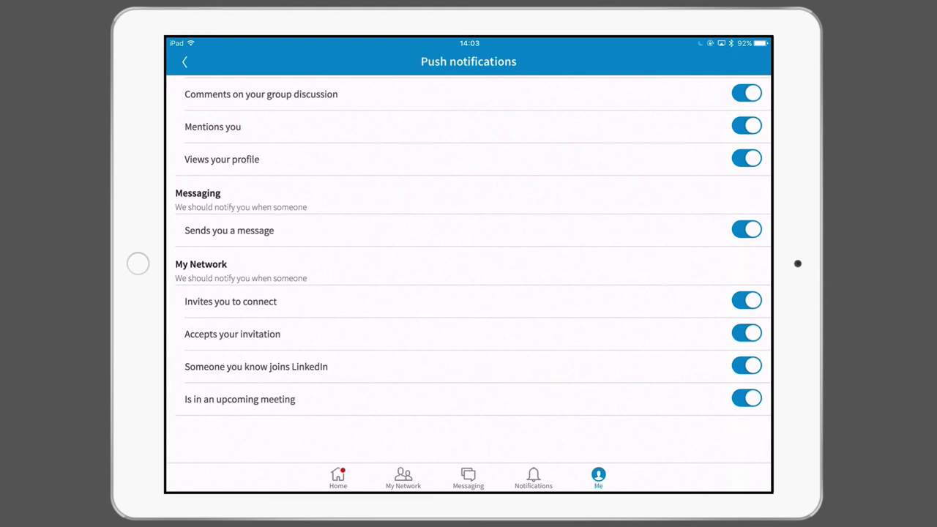
{"action": "scroll", "coordinate": [468, 278], "scroll_direction": "up", "scroll_amount": 8}
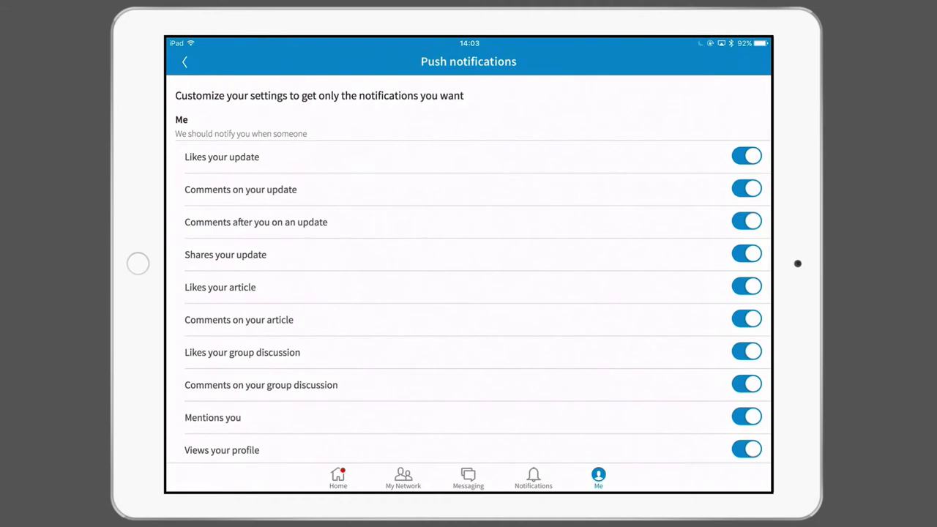
{"action": "left_click", "coordinate": [184, 61]}
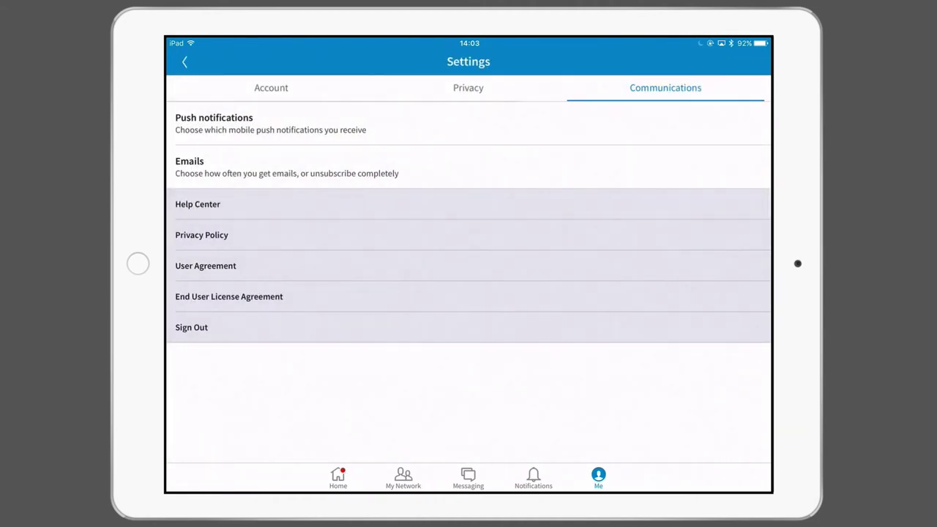
Check the Emails settings and Invitations details, confirming only Invitations is on, then return.
{"action": "left_click", "coordinate": [190, 167]}
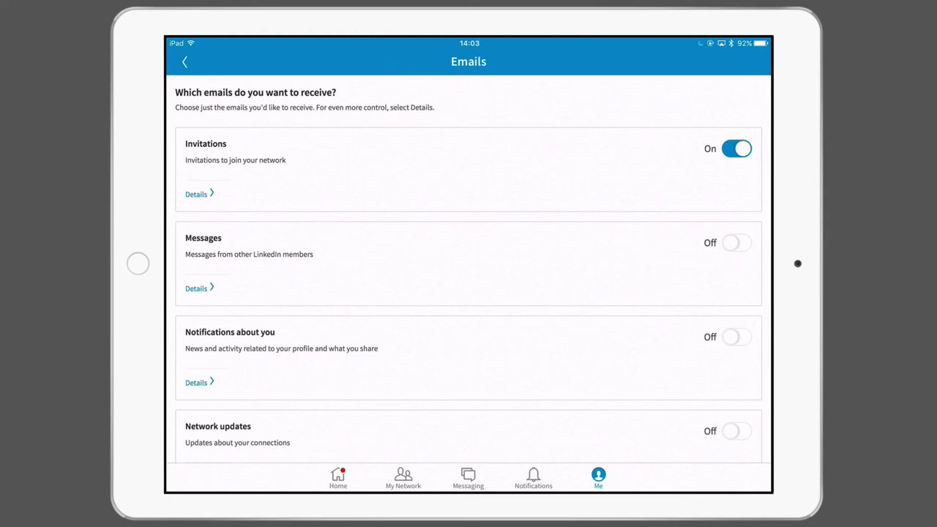
{"action": "left_click", "coordinate": [196, 194]}
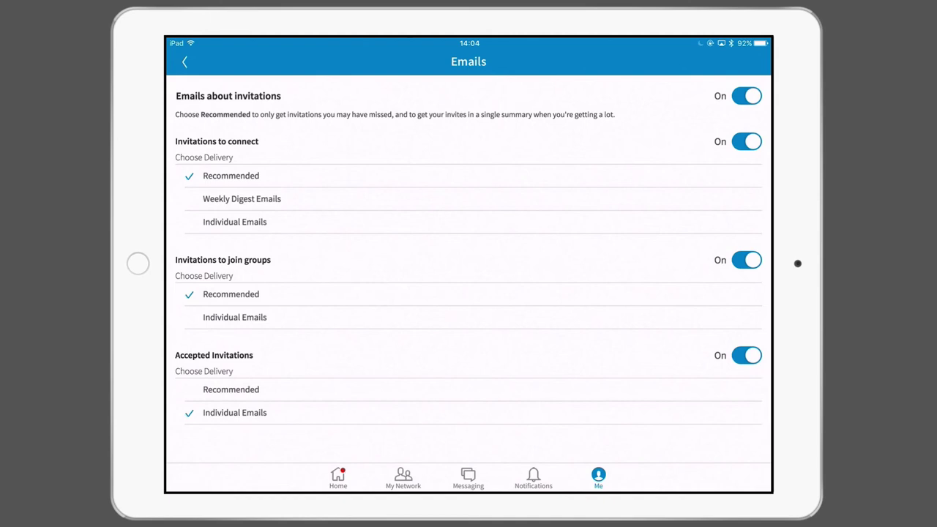
{"action": "left_click", "coordinate": [184, 62]}
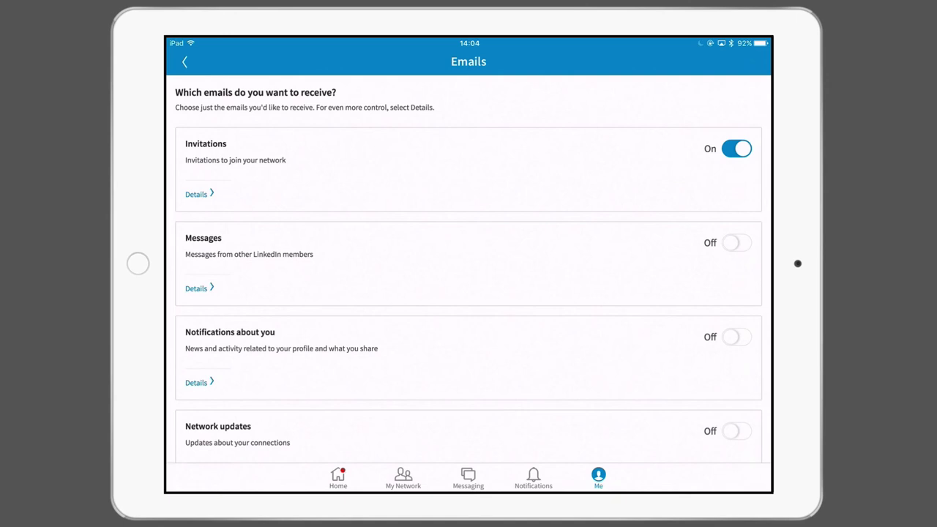
{"action": "scroll", "coordinate": [469, 269], "scroll_direction": "down", "scroll_amount": 10}
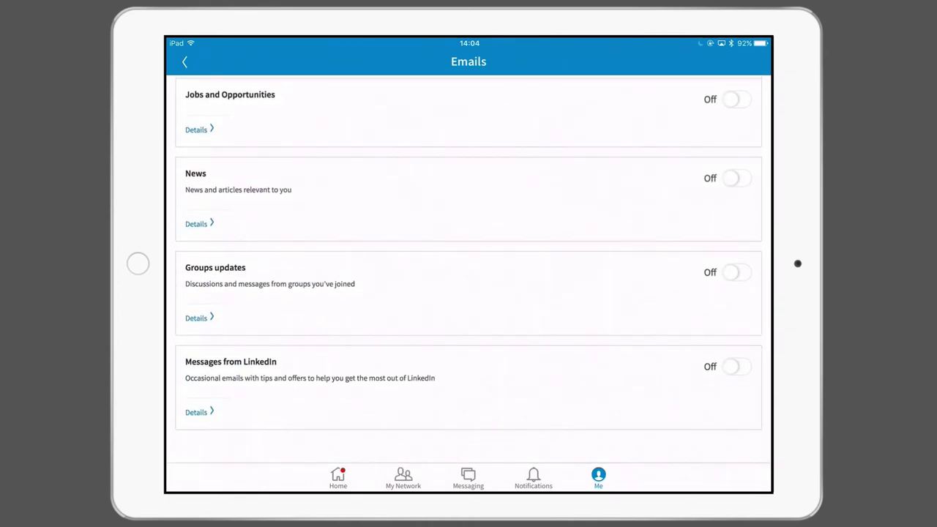
{"action": "scroll", "coordinate": [469, 269], "scroll_direction": "up", "scroll_amount": 10}
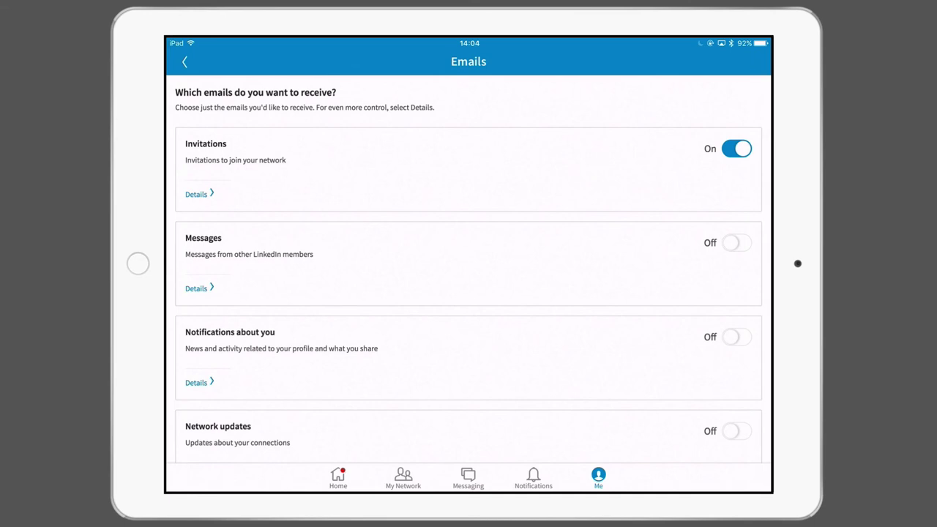
{"action": "left_click", "coordinate": [184, 62]}
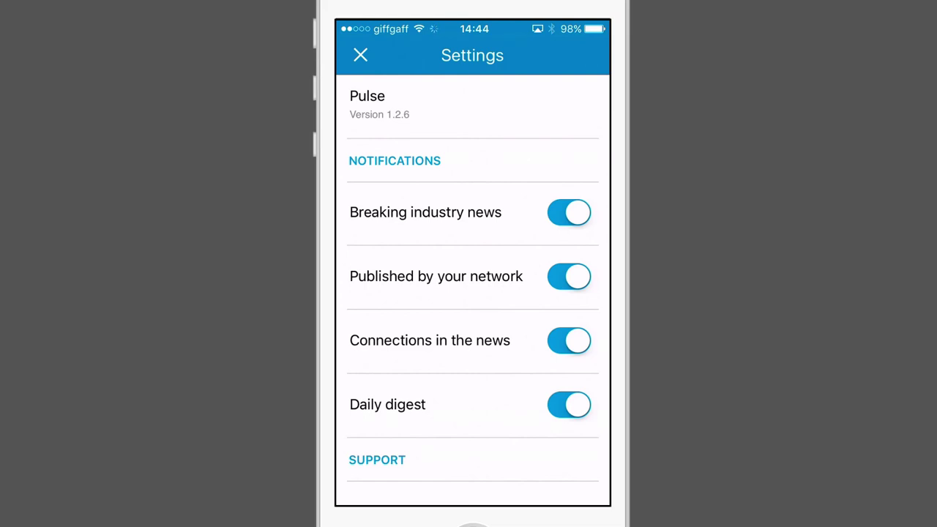
Leave Pulse, launch LinkedIn Groups and scroll through the group notifications.
{"action": "left_click", "coordinate": [360, 55]}
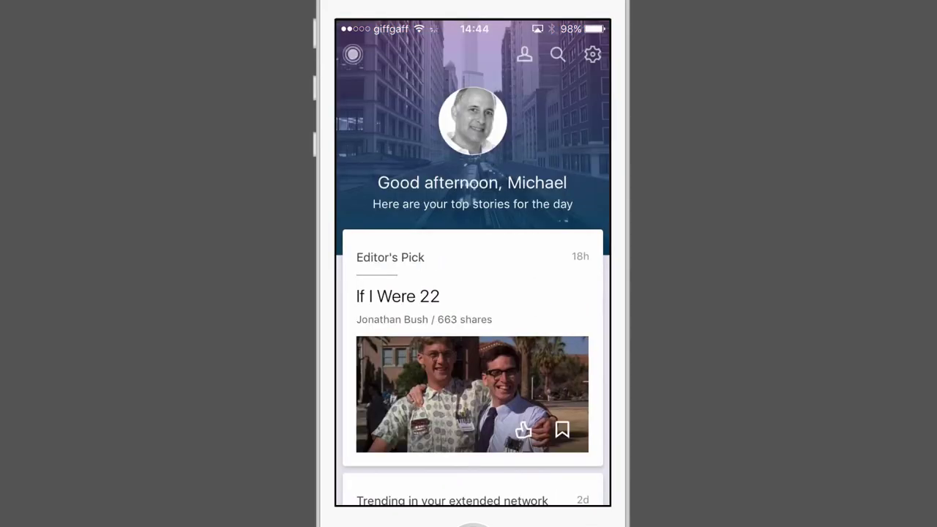
{"action": "key", "text": "super+shift+h"}
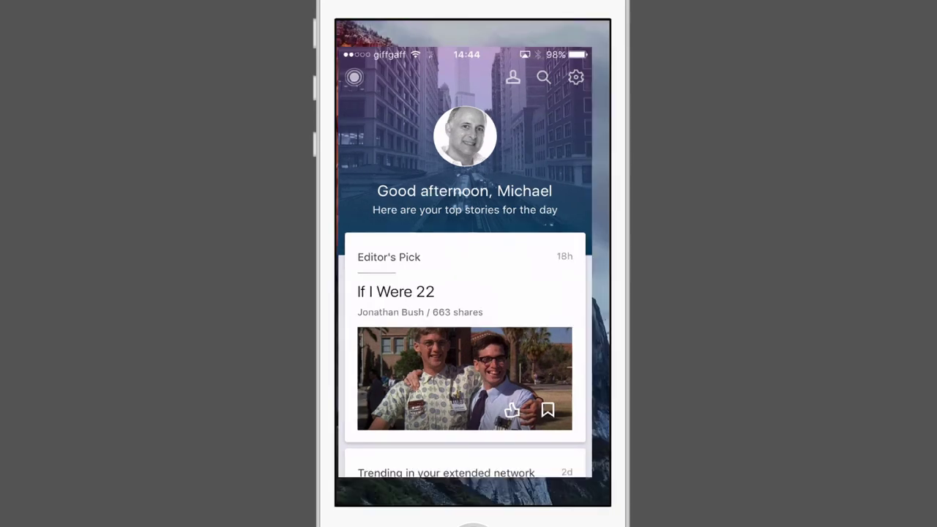
{"action": "left_click", "coordinate": [555, 181]}
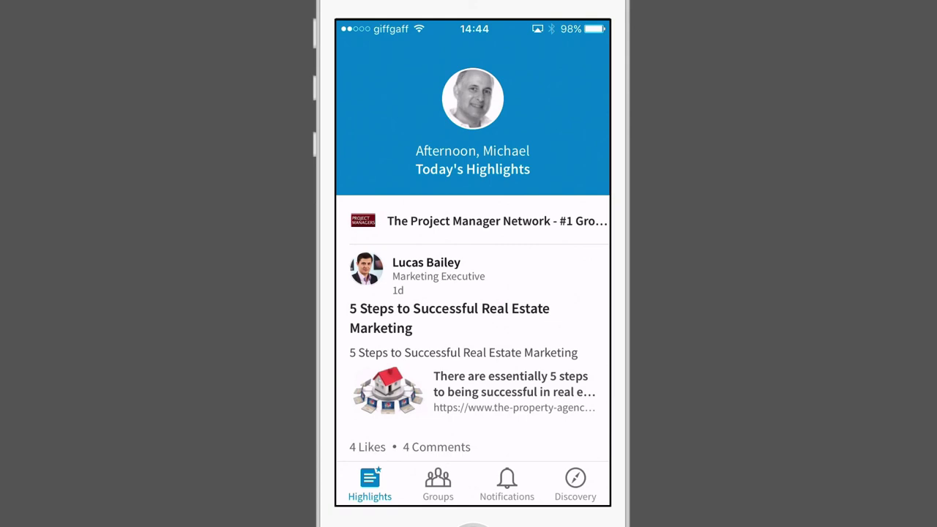
{"action": "left_click", "coordinate": [507, 483]}
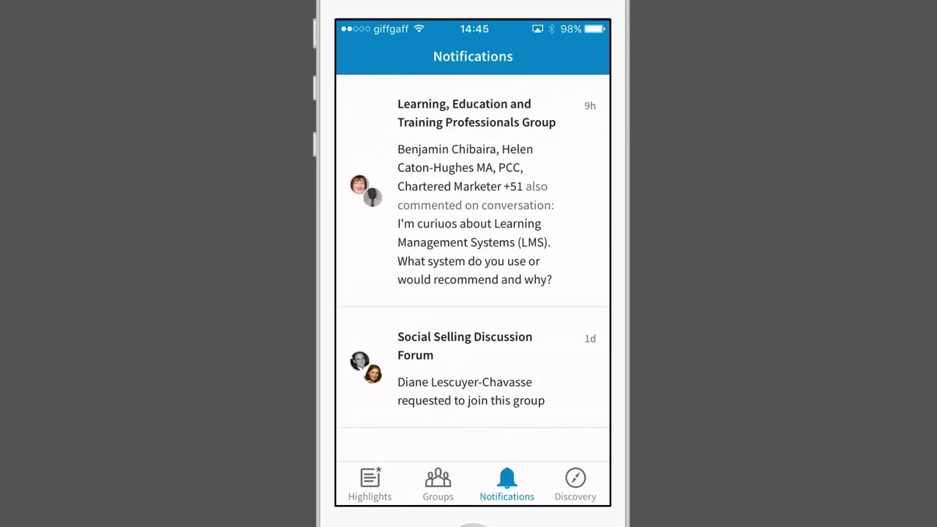
{"action": "scroll", "coordinate": [472, 267], "scroll_direction": "down", "scroll_amount": 3}
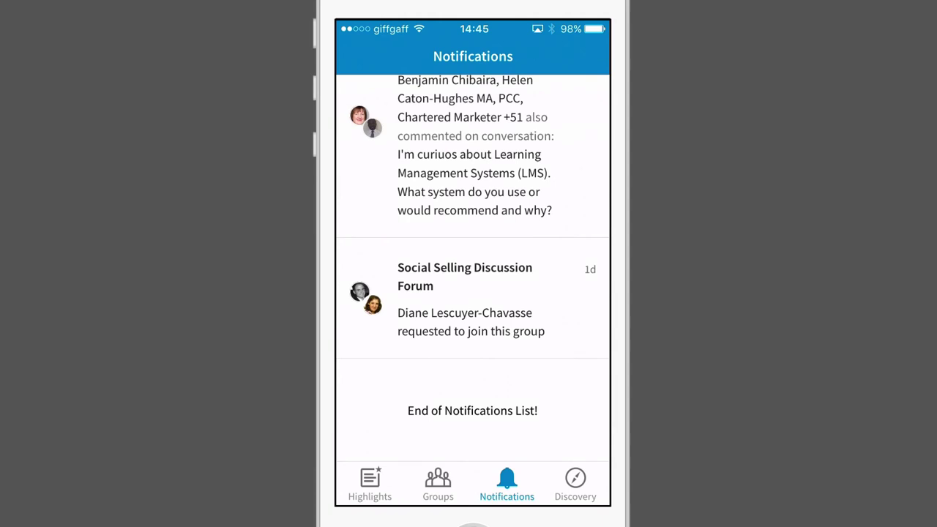
Scroll through Today's Highlights, check Your Groups, then return to the home screen.
{"action": "left_click", "coordinate": [370, 483]}
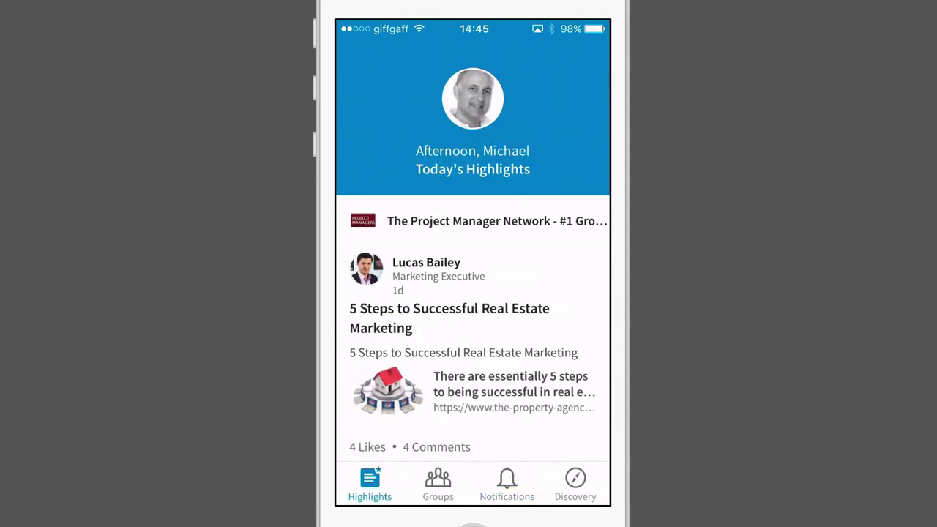
{"action": "scroll", "coordinate": [473, 267], "scroll_direction": "down", "scroll_amount": 5}
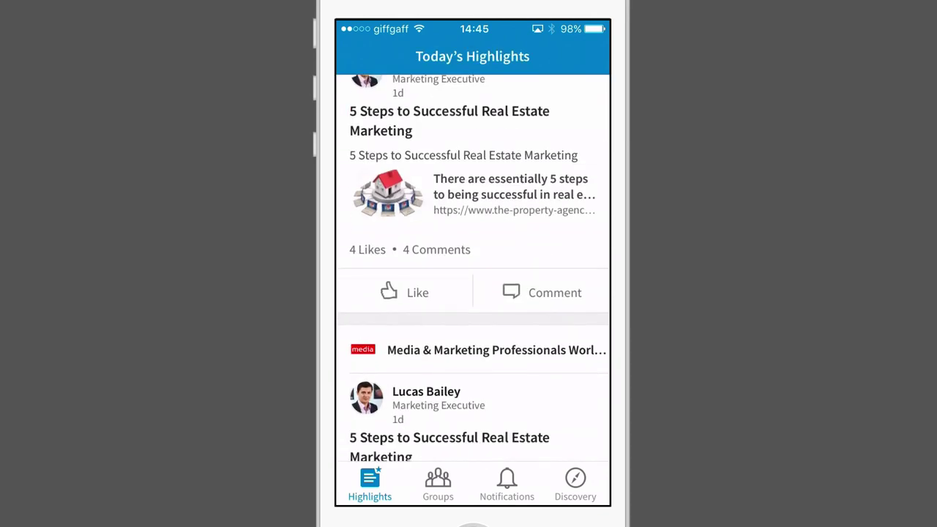
{"action": "scroll", "coordinate": [472, 267], "scroll_direction": "down", "scroll_amount": 2}
{"action": "scroll", "coordinate": [472, 268], "scroll_direction": "down", "scroll_amount": 2}
{"action": "scroll", "coordinate": [473, 268], "scroll_direction": "down", "scroll_amount": 4}
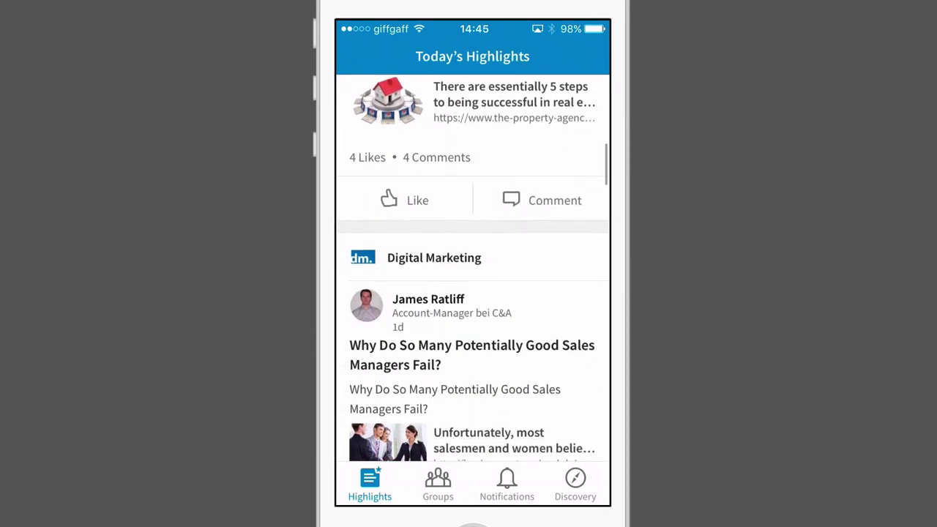
{"action": "scroll", "coordinate": [473, 267], "scroll_direction": "down", "scroll_amount": 5}
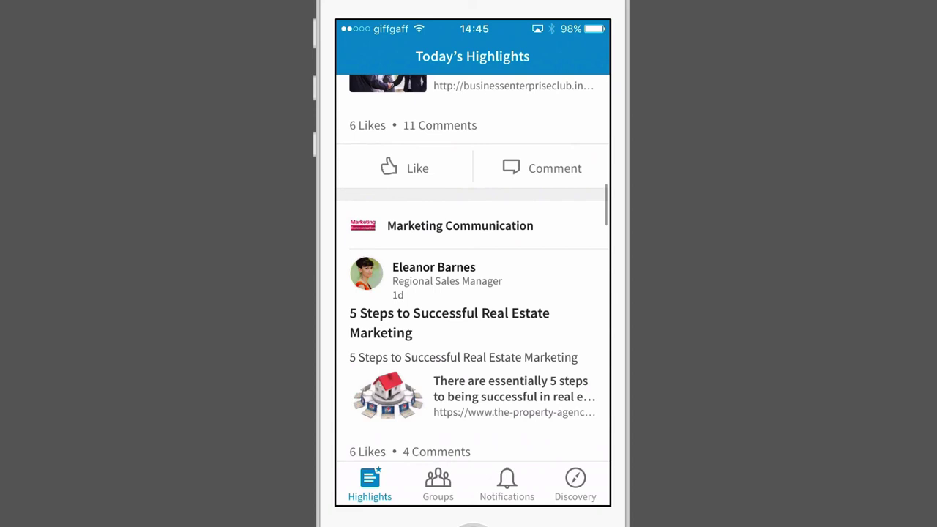
{"action": "scroll", "coordinate": [472, 267], "scroll_direction": "down", "scroll_amount": 8}
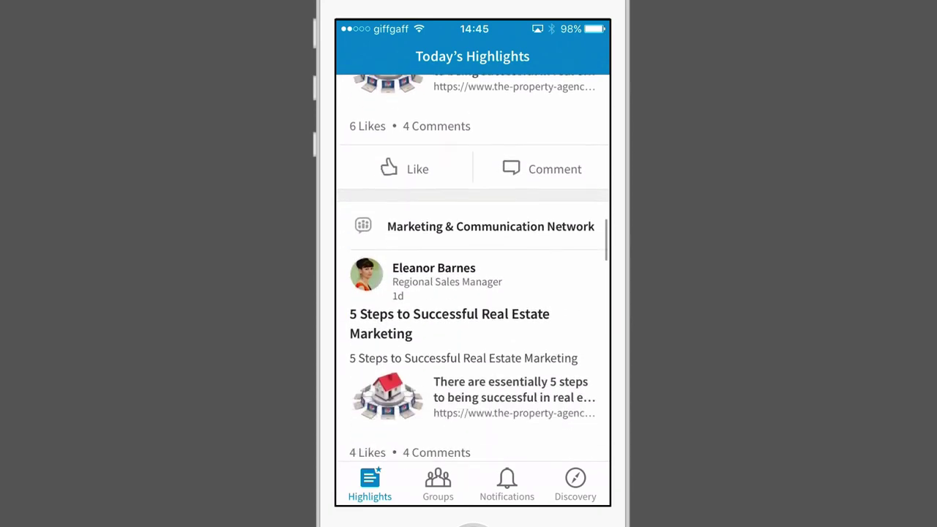
{"action": "scroll", "coordinate": [472, 267], "scroll_direction": "down", "scroll_amount": 8}
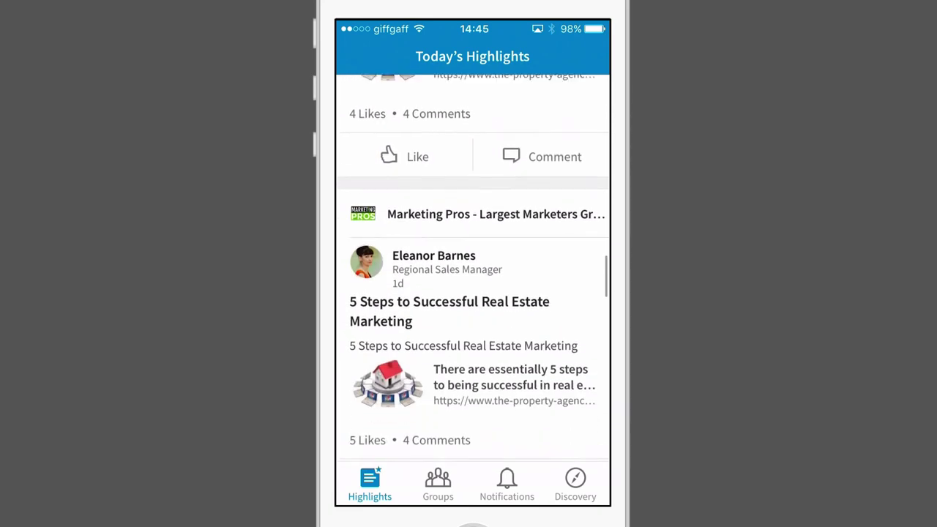
{"action": "left_click", "coordinate": [438, 483]}
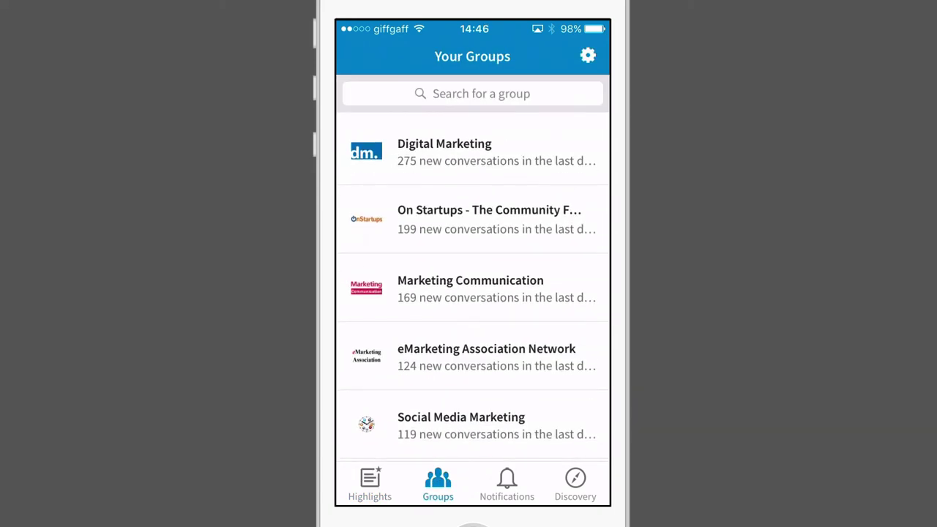
{"action": "key", "text": "super+shift+h"}
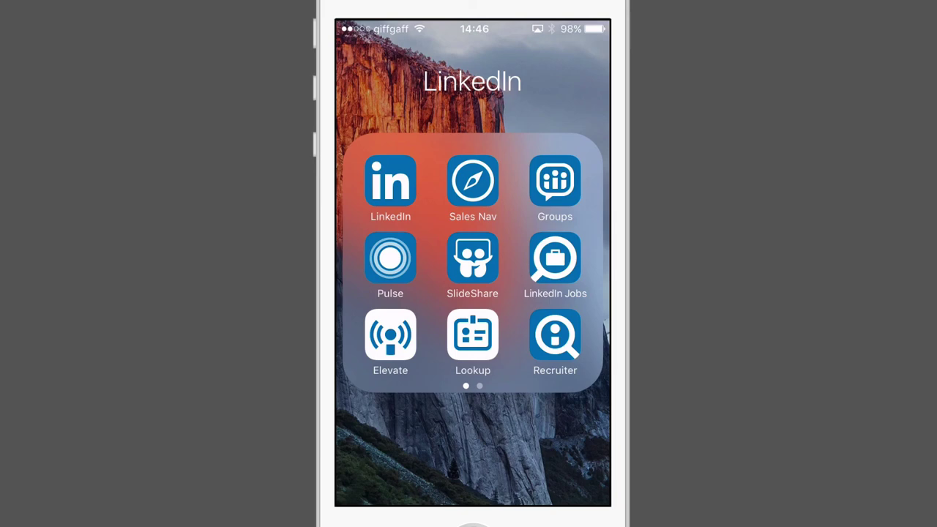
From the LinkedIn app's apps list, open Groups, view Highlights, then return to LinkedIn.
{"action": "left_click", "coordinate": [391, 181]}
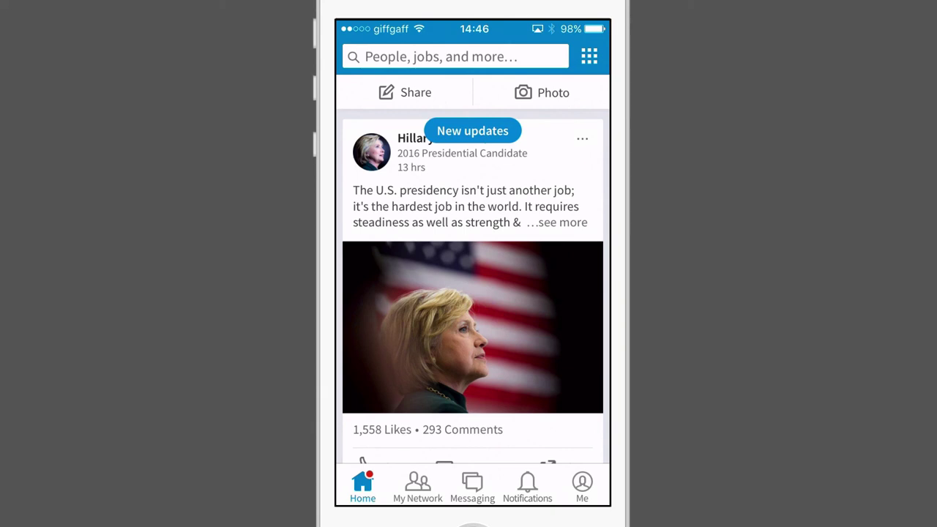
{"action": "left_click", "coordinate": [590, 57]}
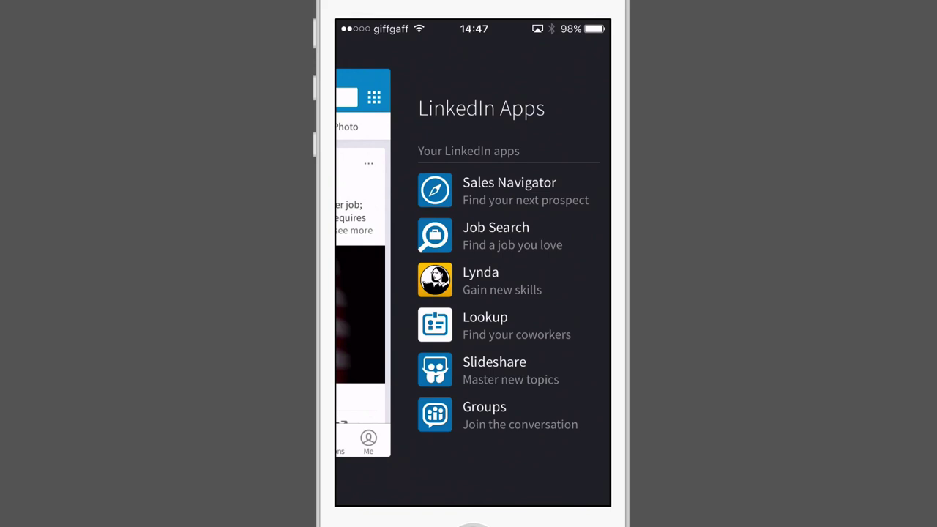
{"action": "left_click", "coordinate": [435, 415]}
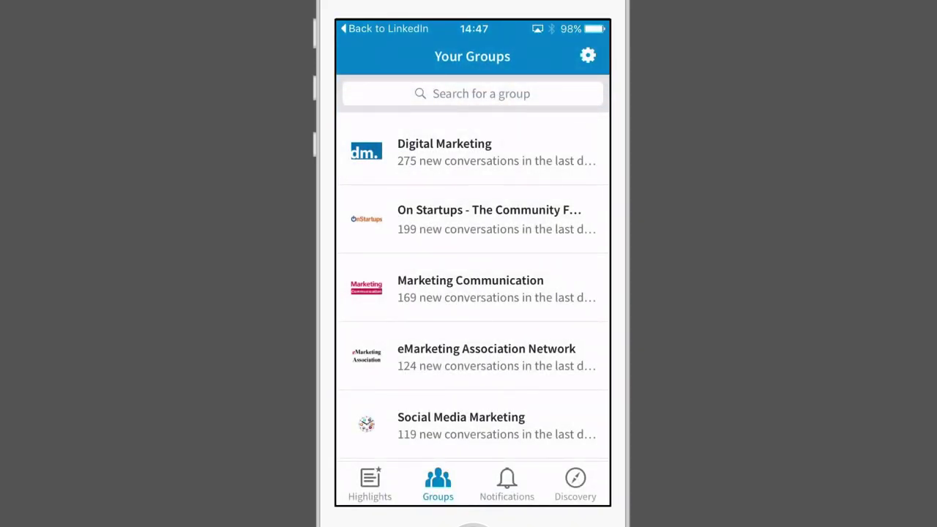
{"action": "left_click", "coordinate": [370, 484]}
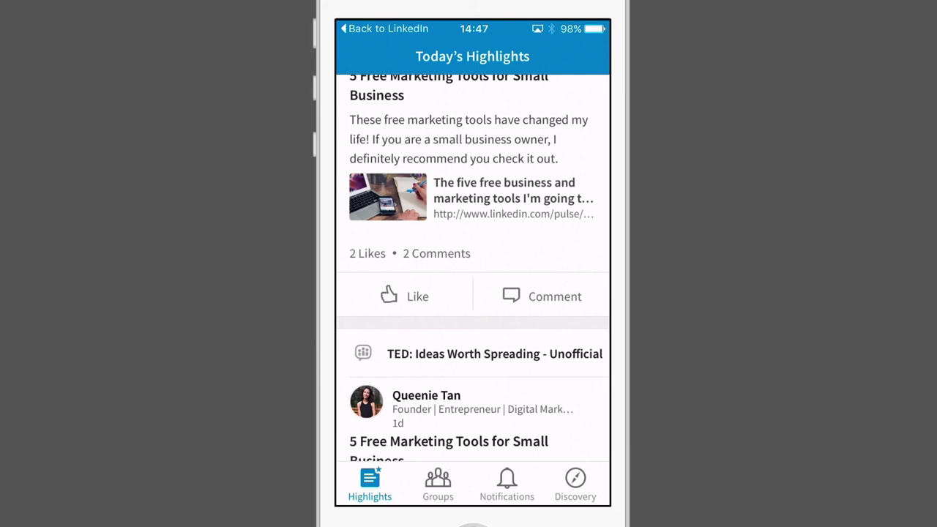
{"action": "left_click", "coordinate": [386, 28]}
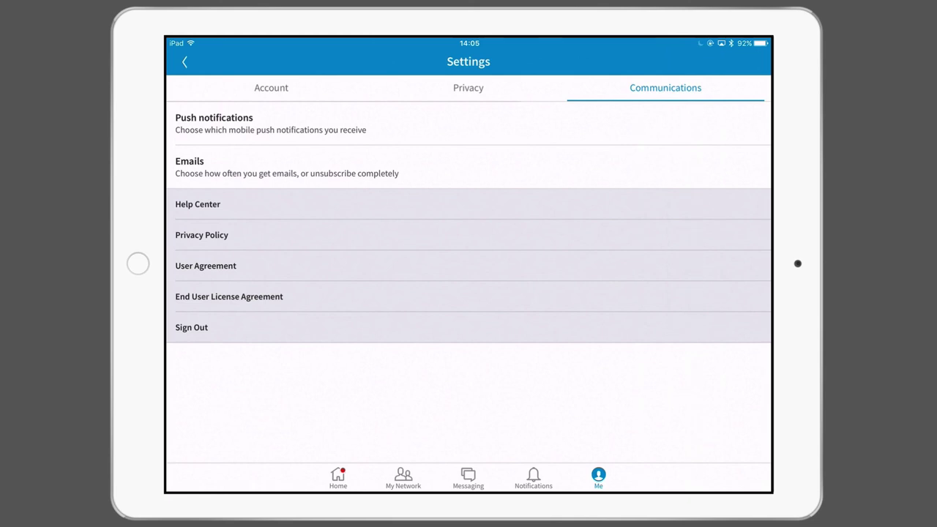
Open Push notifications under Settings > Communications, with every alert about you switched on.
{"action": "left_click", "coordinate": [214, 123]}
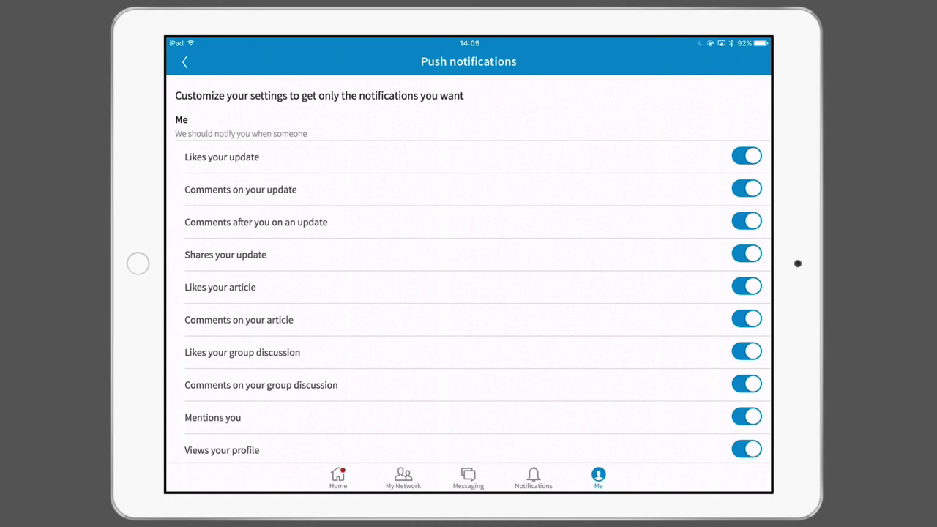